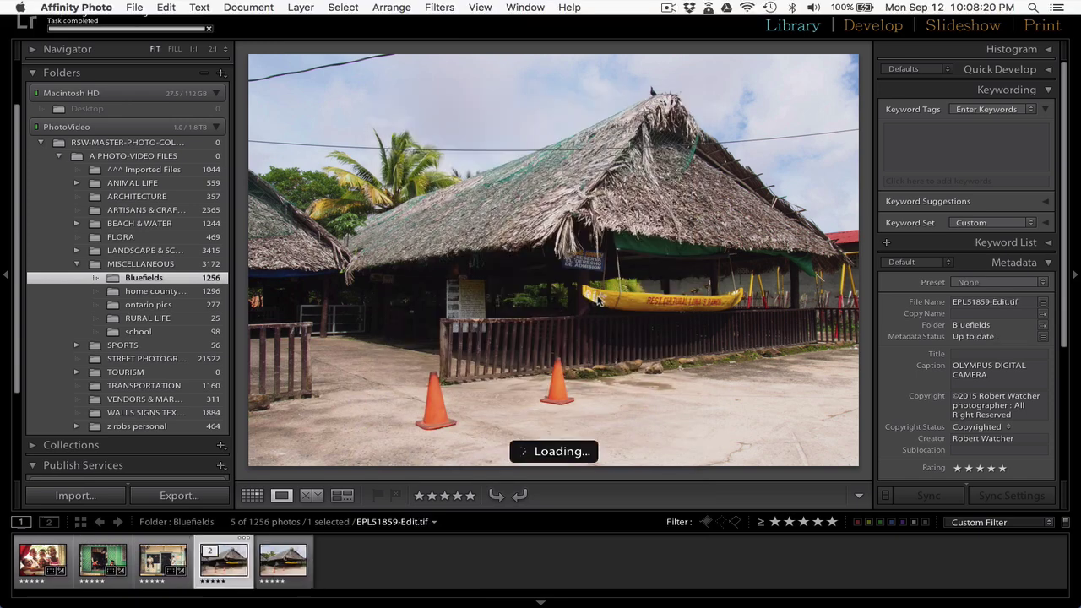
Remove the power line crossing the sky between the roof and the photo's right edge using the Inpainting Brush at about 42 px
scroll(583, 292, "up", 1)
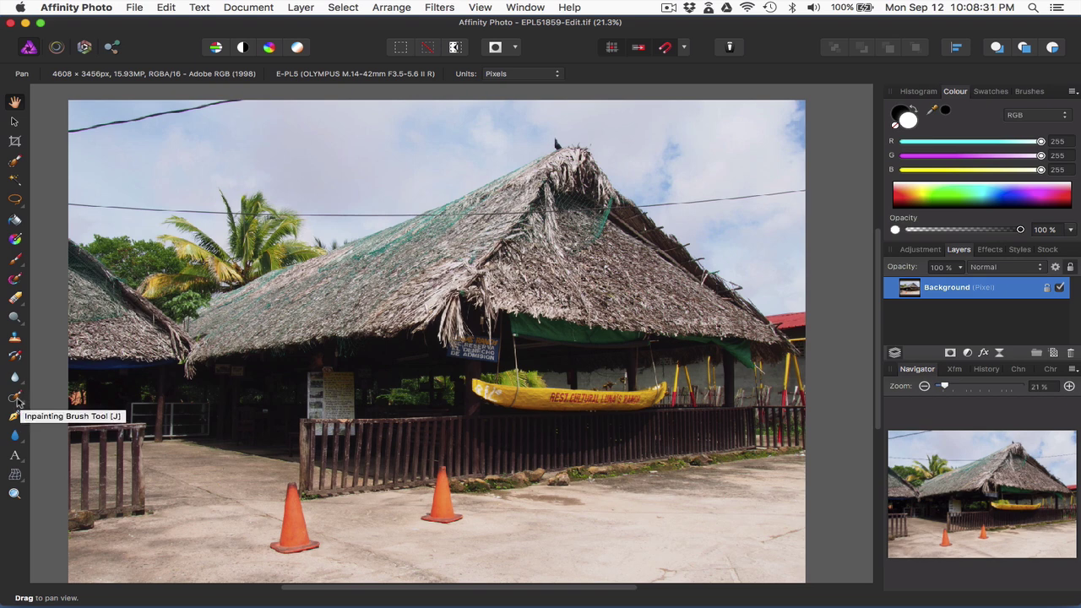
left_click(17, 402)
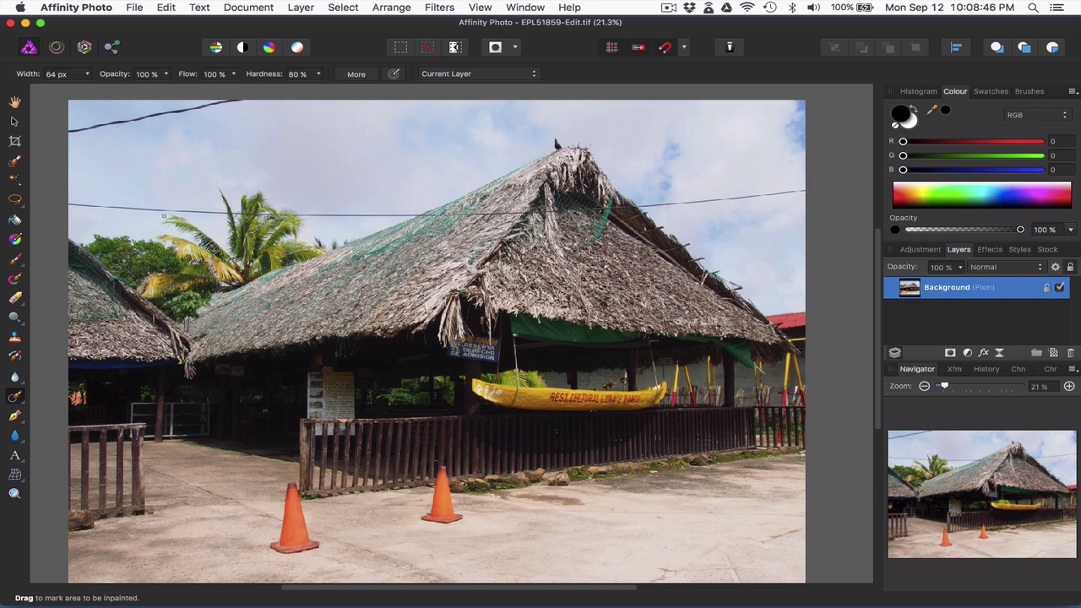
scroll(564, 216, "up", 5)
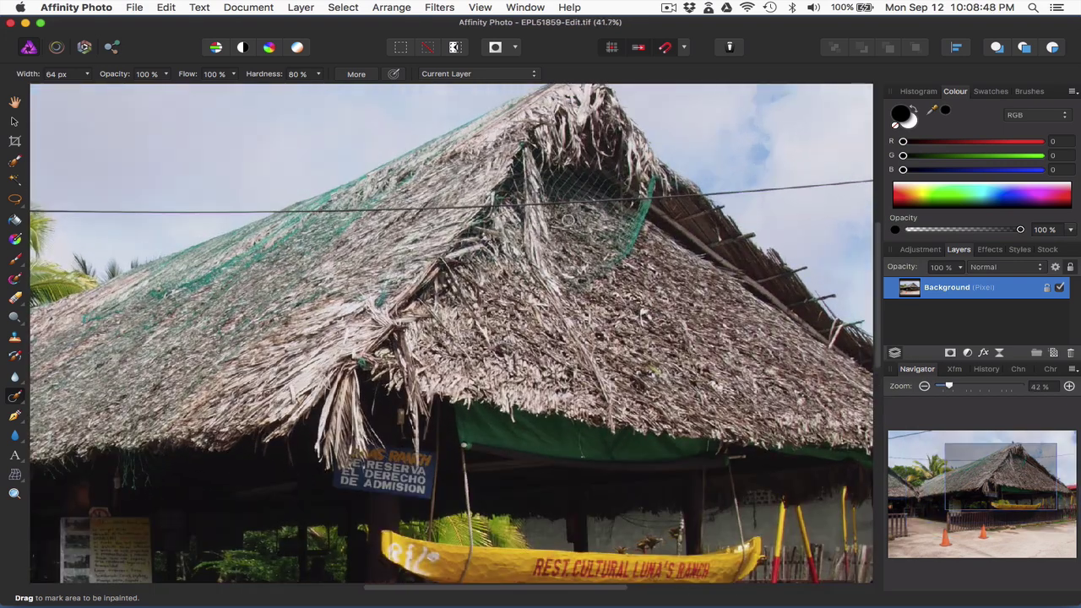
left_click_drag(1020, 501, 1066, 498)
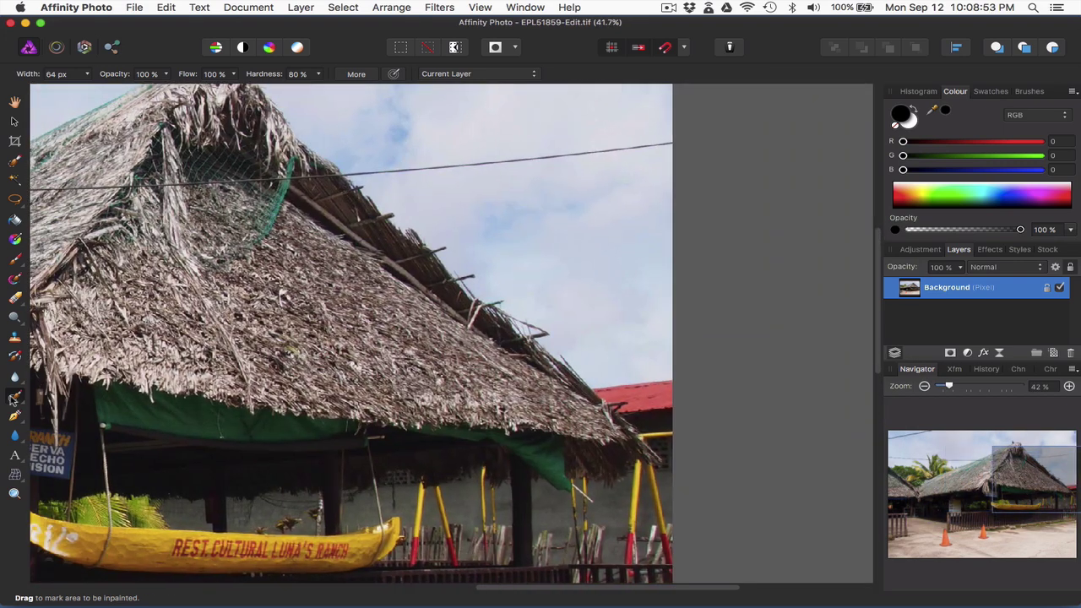
left_click(14, 401)
key("bracketleft")
key("bracketleft")
key("bracketleft")
key("bracketleft")
key("bracketleft")
left_click_drag(674, 142, 359, 172)
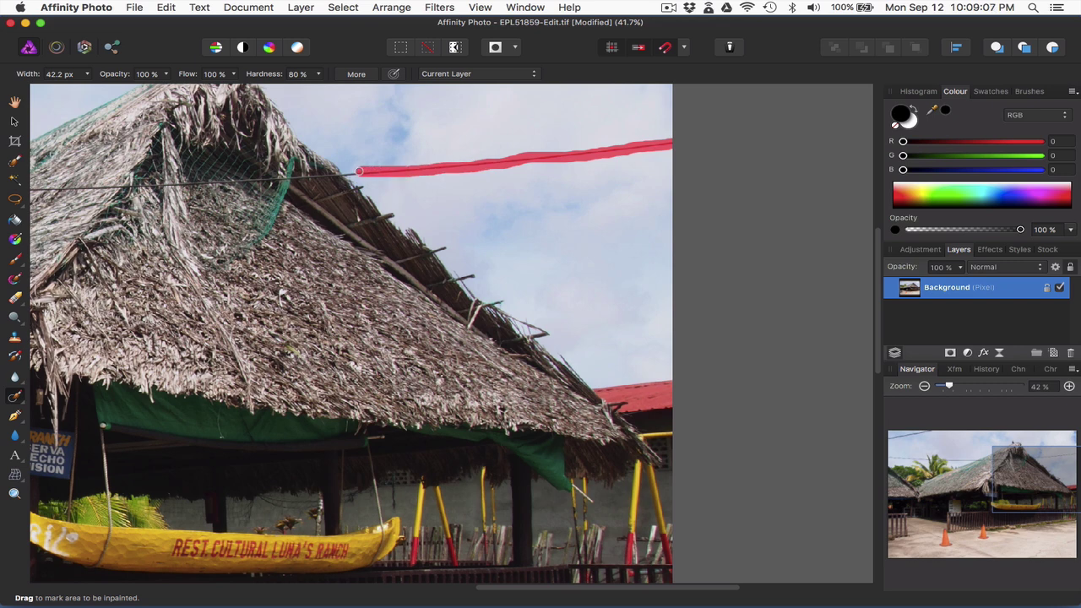
left_click_drag(488, 172, 604, 157)
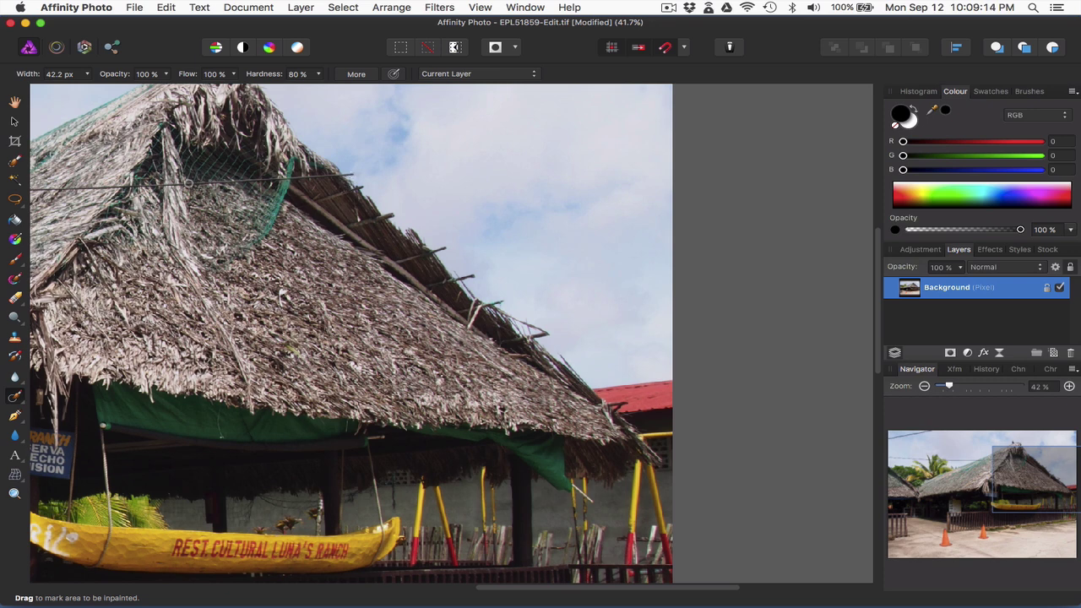
Inpaint the stretch of power line running across the netted thatch below the roof peak
left_click_drag(176, 185, 138, 191)
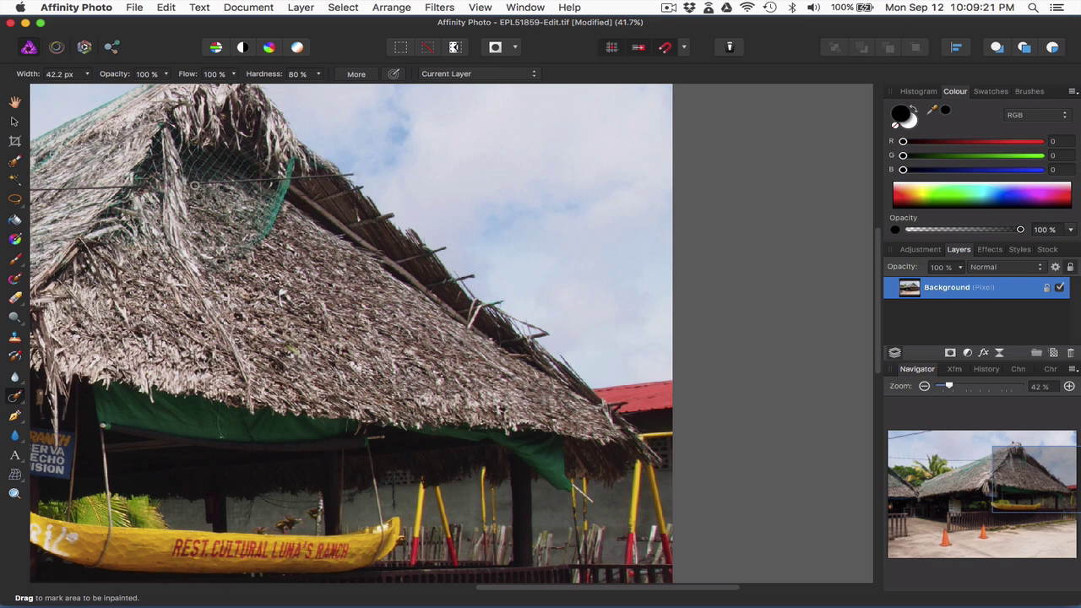
left_click_drag(195, 184, 255, 181)
mouse_move(264, 180)
left_mouse_down()
mouse_move(373, 172)
mouse_move(286, 179)
left_mouse_up()
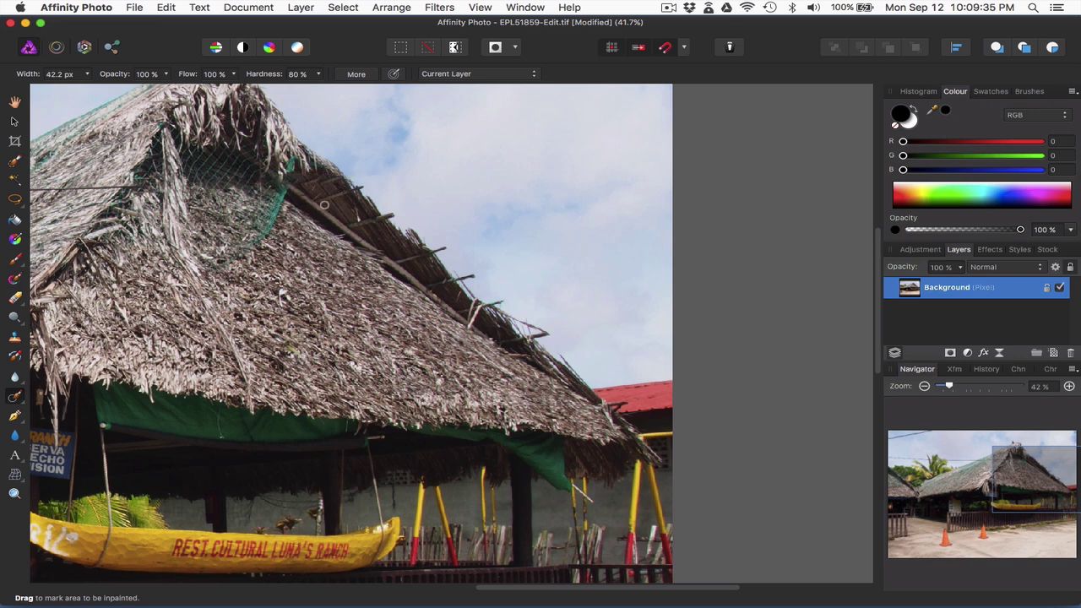
Inpaint the power line across the roof's left slope and through the open sky on both sides of the palm tree
left_click(14, 337)
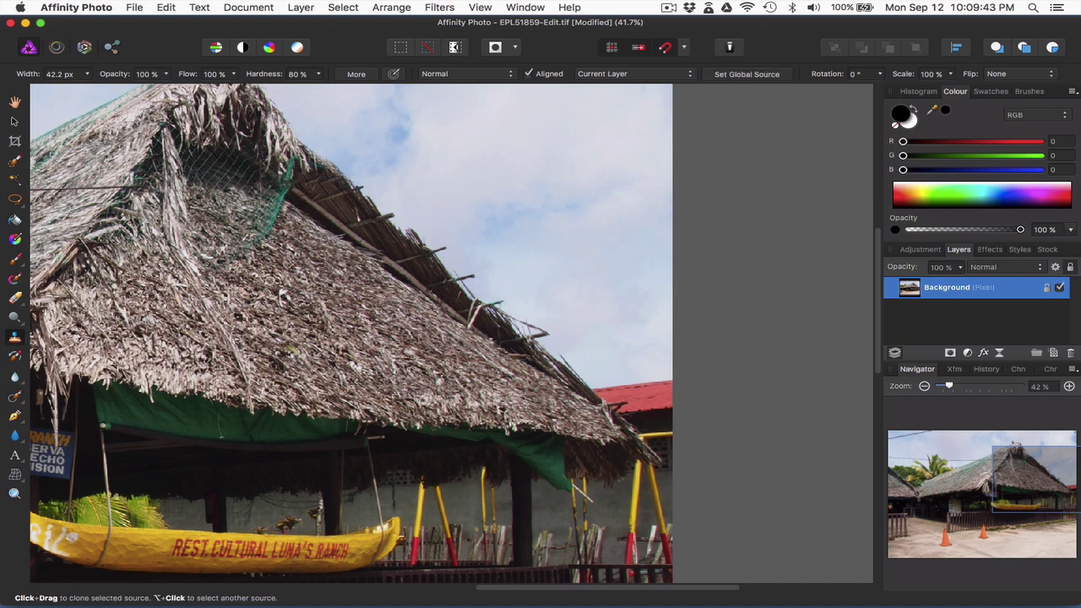
left_click_drag(1037, 485, 979, 475)
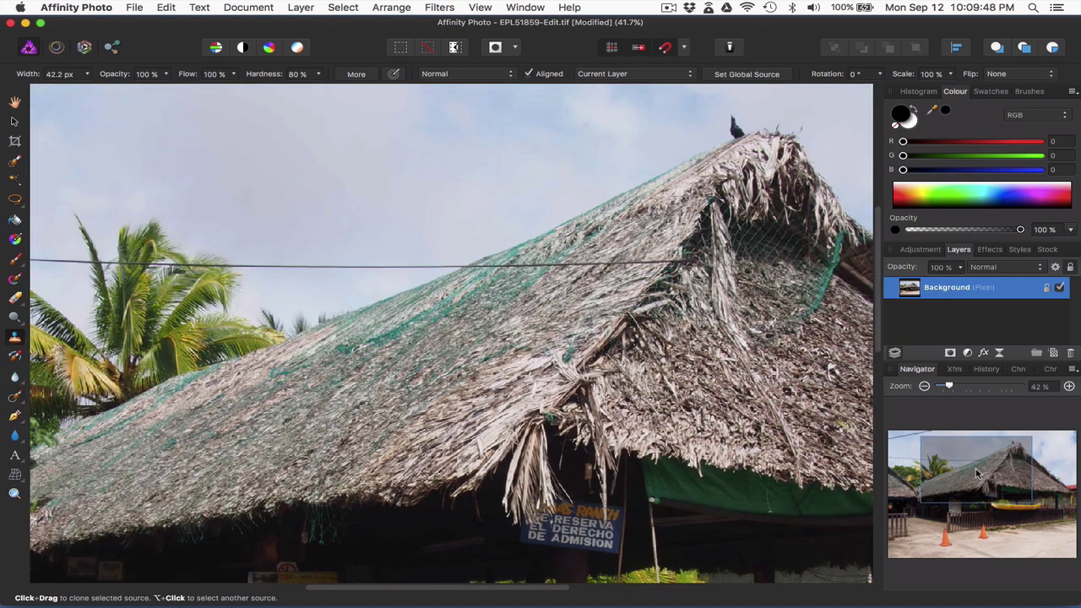
left_click(14, 397)
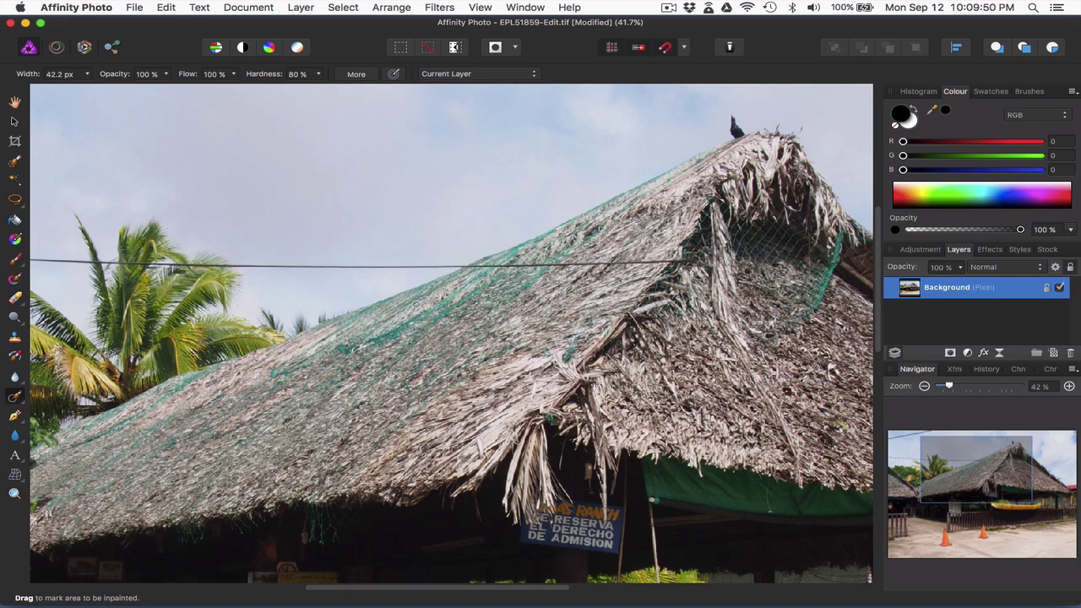
mouse_move(481, 266)
left_mouse_down()
mouse_move(426, 267)
mouse_move(692, 262)
left_mouse_up()
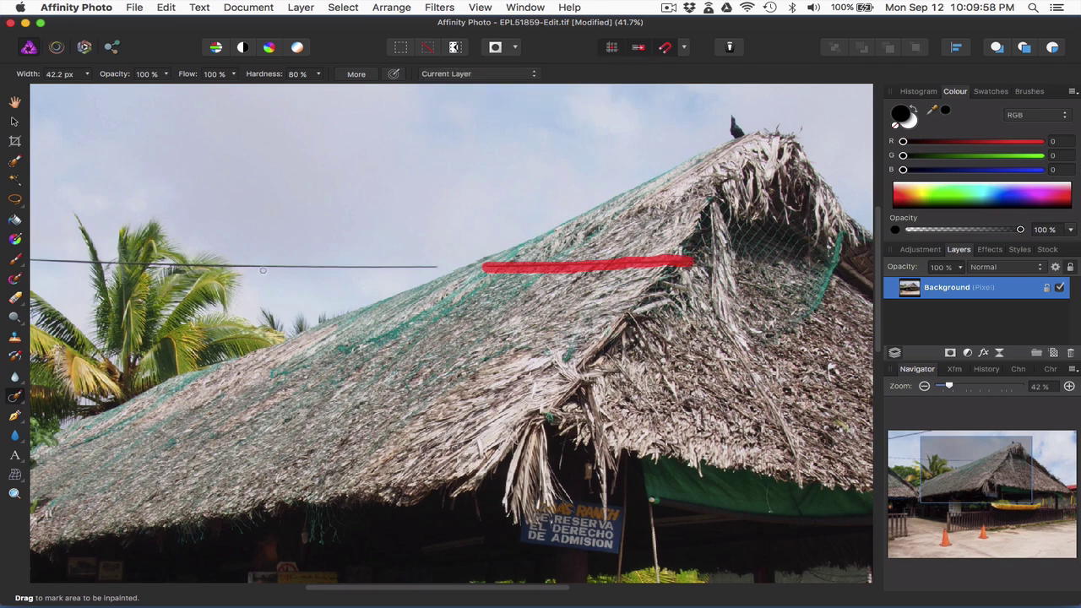
mouse_move(245, 266)
left_mouse_down()
mouse_move(443, 265)
mouse_move(262, 263)
mouse_move(291, 266)
left_mouse_up()
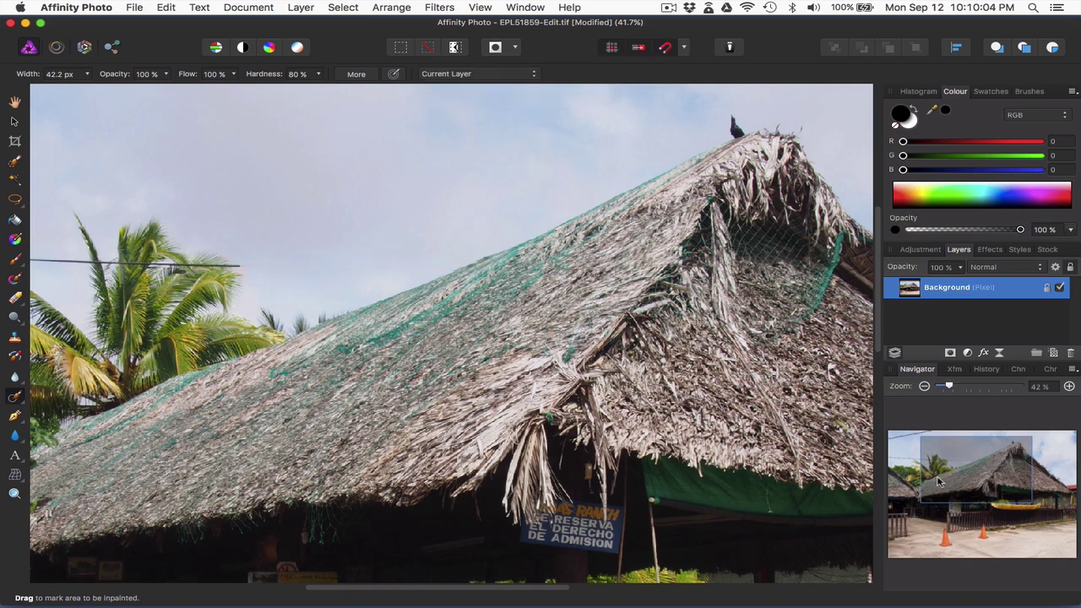
left_click_drag(957, 468, 930, 470)
mouse_move(448, 273)
left_mouse_down()
mouse_move(150, 254)
mouse_move(176, 254)
left_mouse_up()
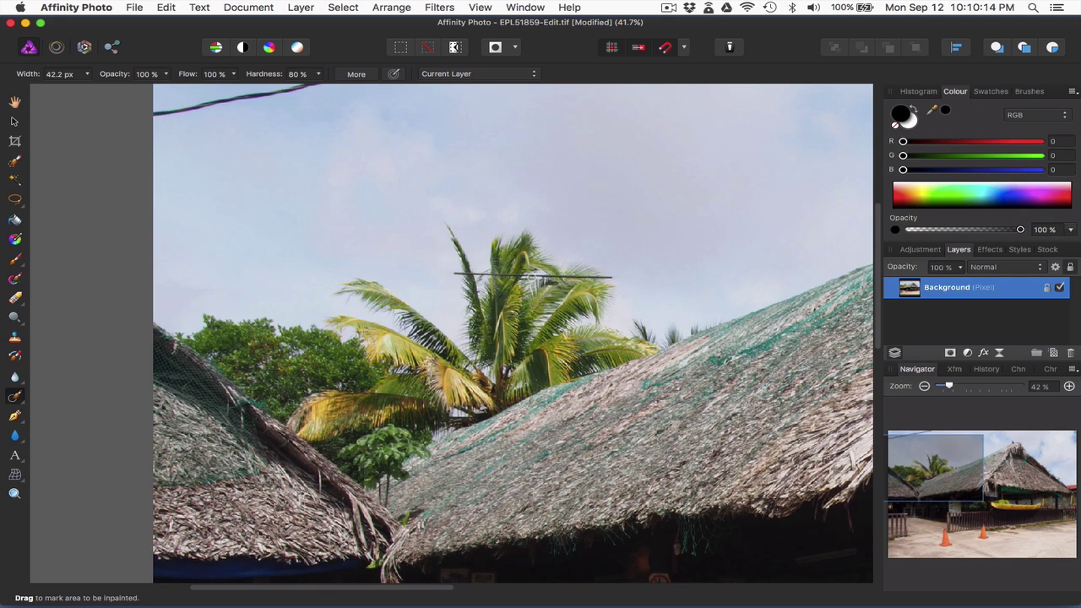
left_click_drag(529, 277, 549, 276)
left_click_drag(610, 276, 522, 276)
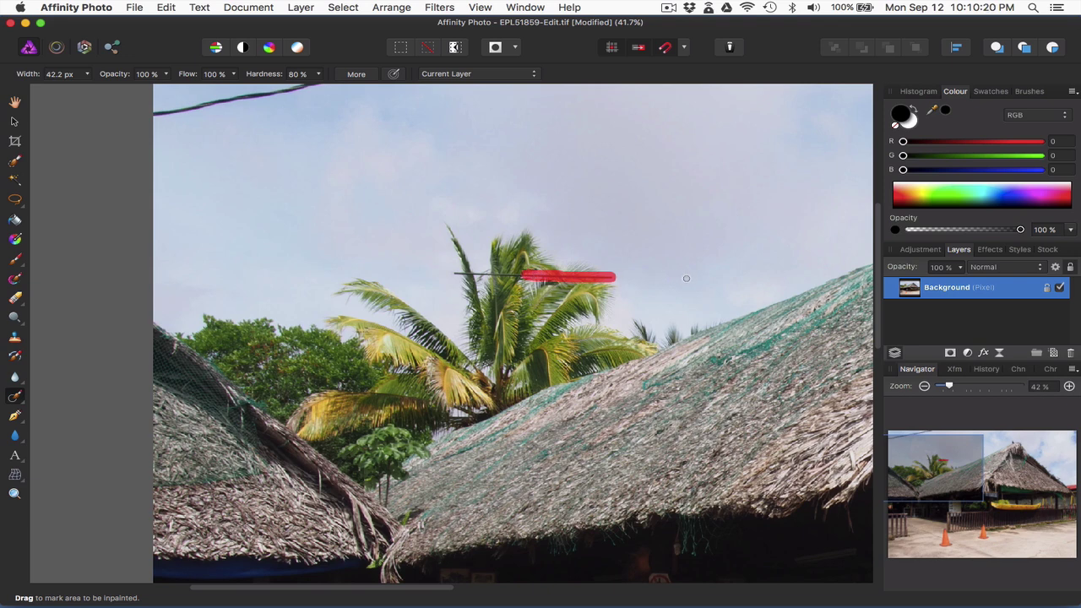
key("super+z")
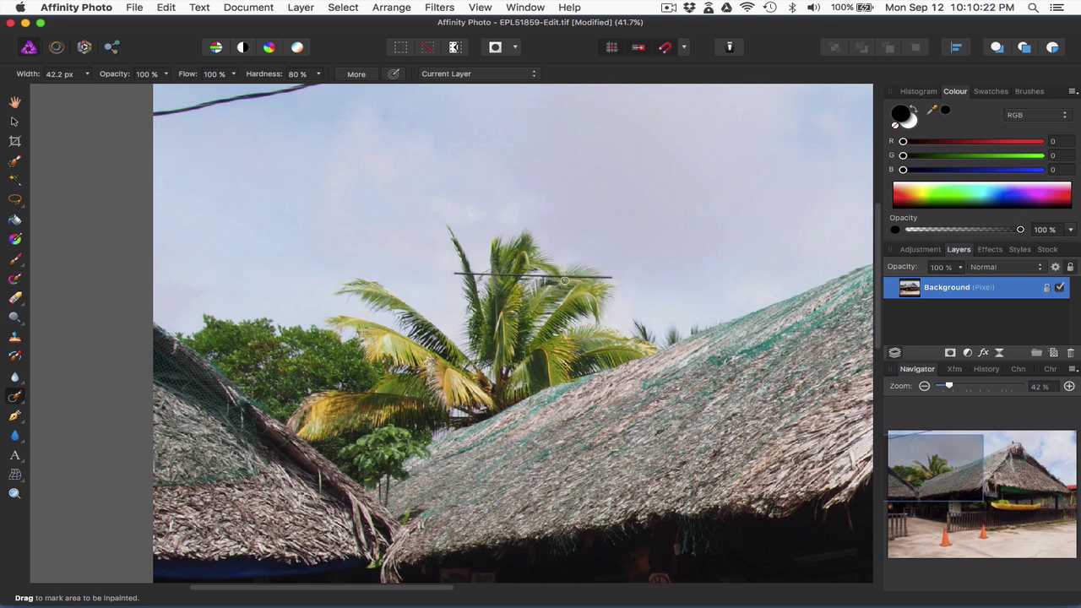
Reduce the inpainting brush to 22 px and remove the remaining wire crossing the palm fronds
key("bracketleft")
key("bracketleft")
mouse_move(575, 277)
left_mouse_down()
mouse_move(595, 277)
mouse_move(523, 277)
left_mouse_up()
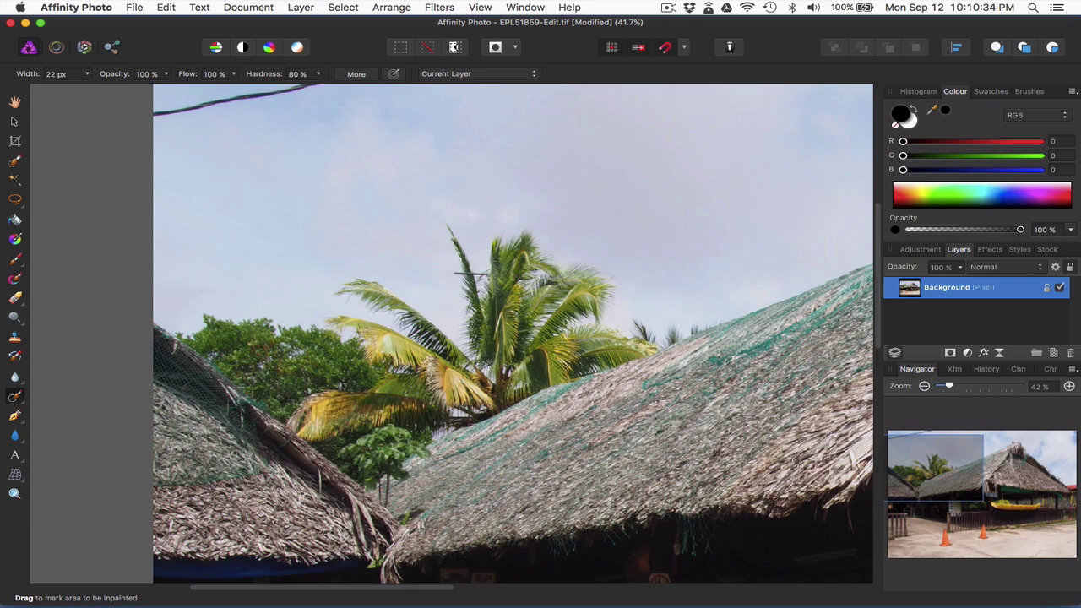
left_click_drag(473, 274, 490, 275)
Inpaint the thick cable in the photo's upper-left corner with a brush about 118 px wide, and save the document
scroll(513, 334, "up", 3)
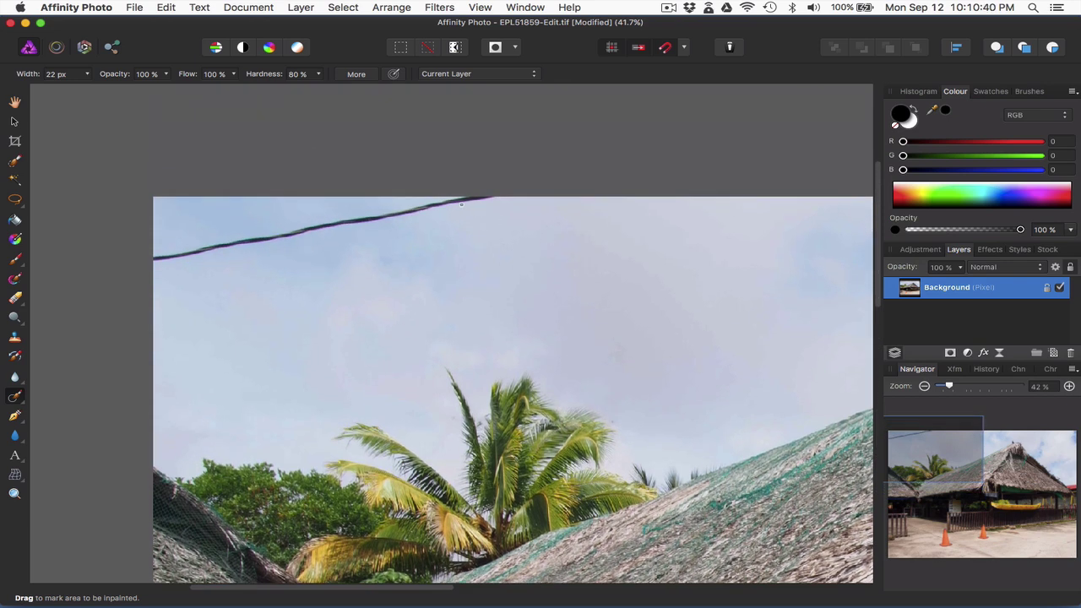
mouse_move(461, 204)
left_mouse_down()
mouse_move(488, 201)
mouse_move(95, 267)
left_mouse_up()
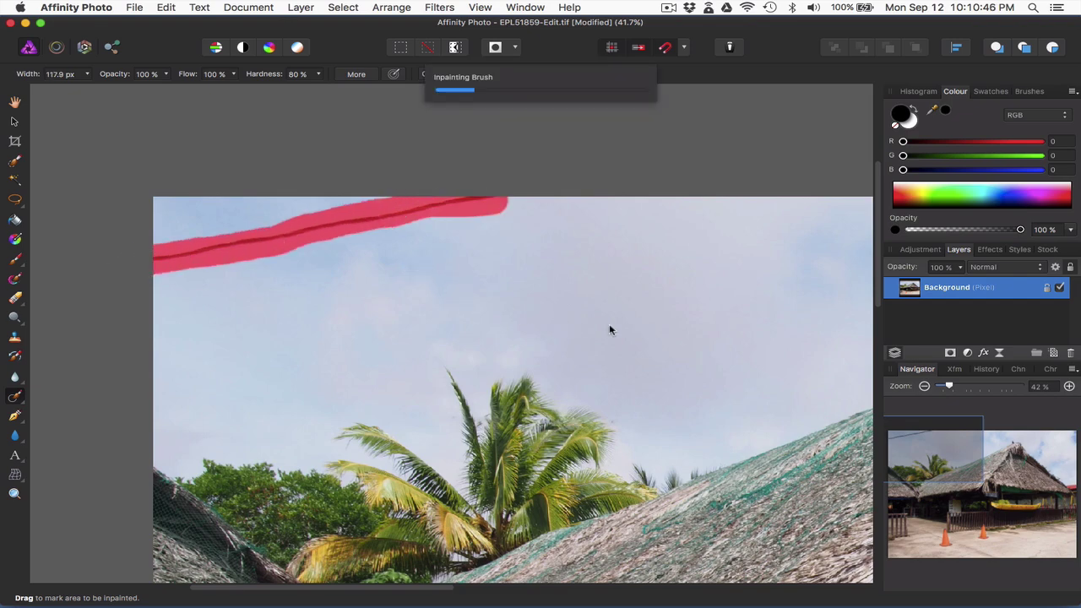
scroll(612, 290, "down", 10)
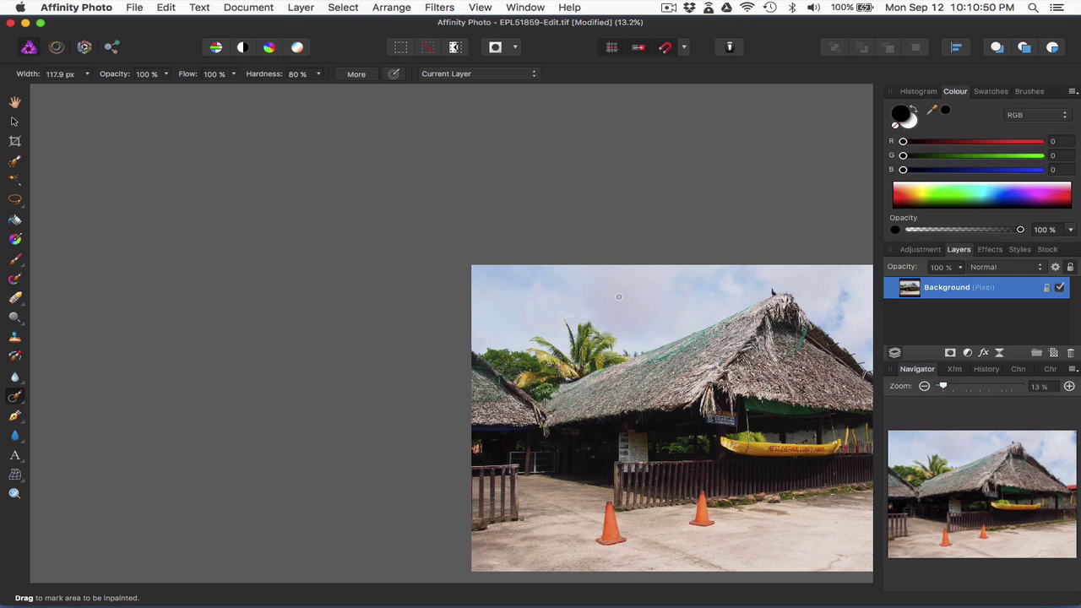
scroll(619, 297, "up", 4)
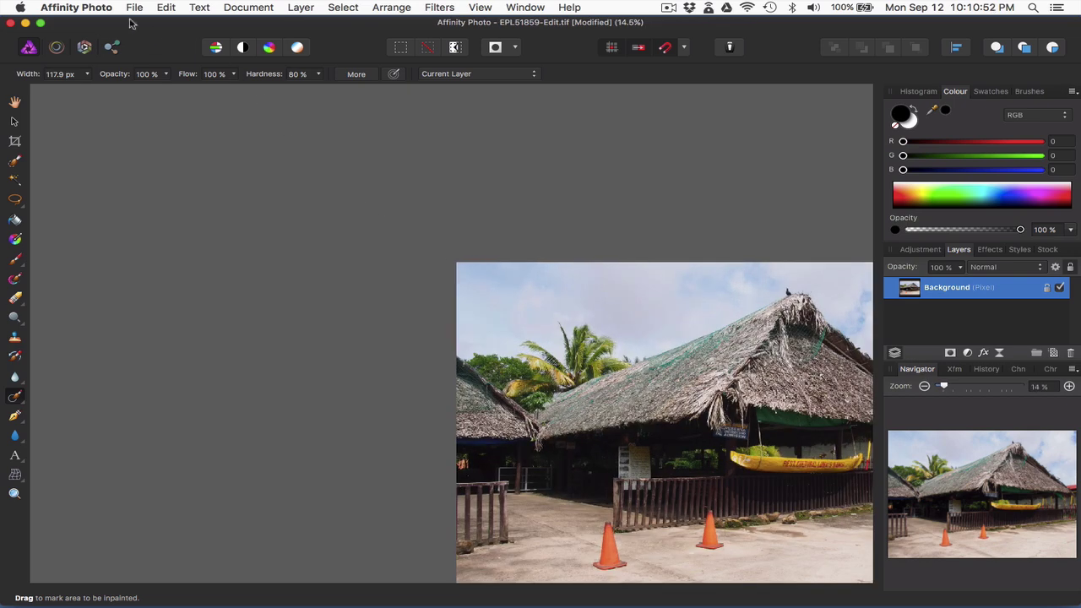
left_click(135, 10)
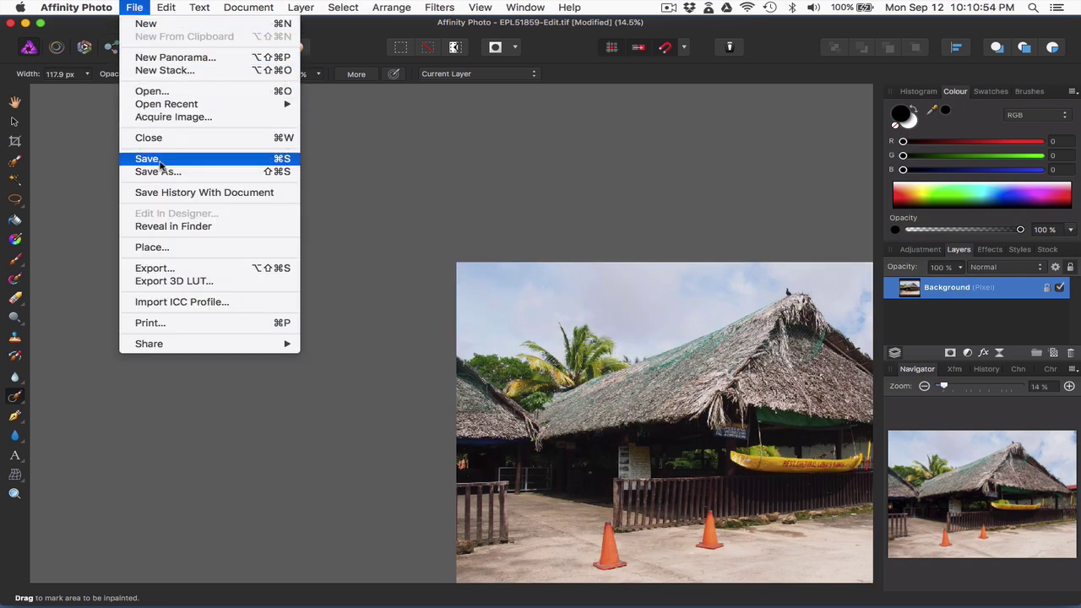
left_click(194, 159)
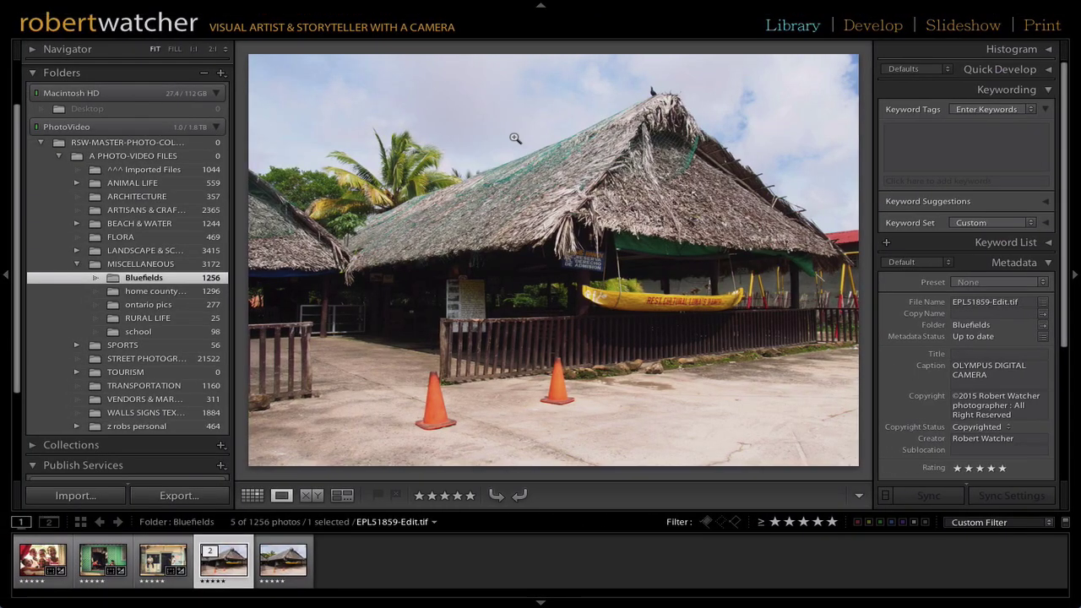
Switch to Lightroom, examine the retouched roofline and sky at 1:1, and compare EPL51859-Edit.tif with the original EPL51859.JPG
left_click(515, 134)
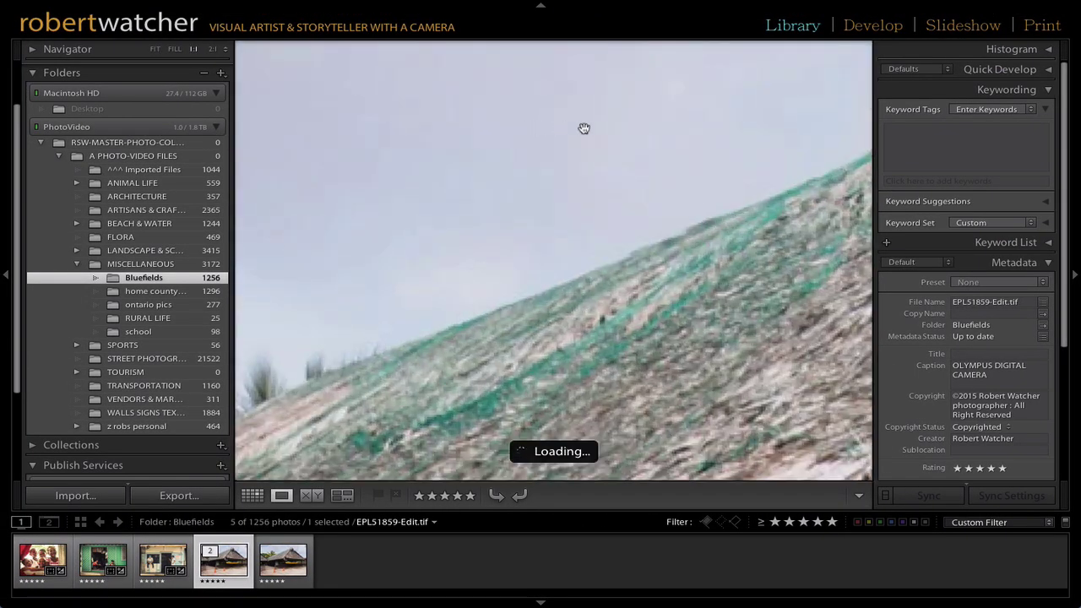
scroll(584, 129, "down", 5)
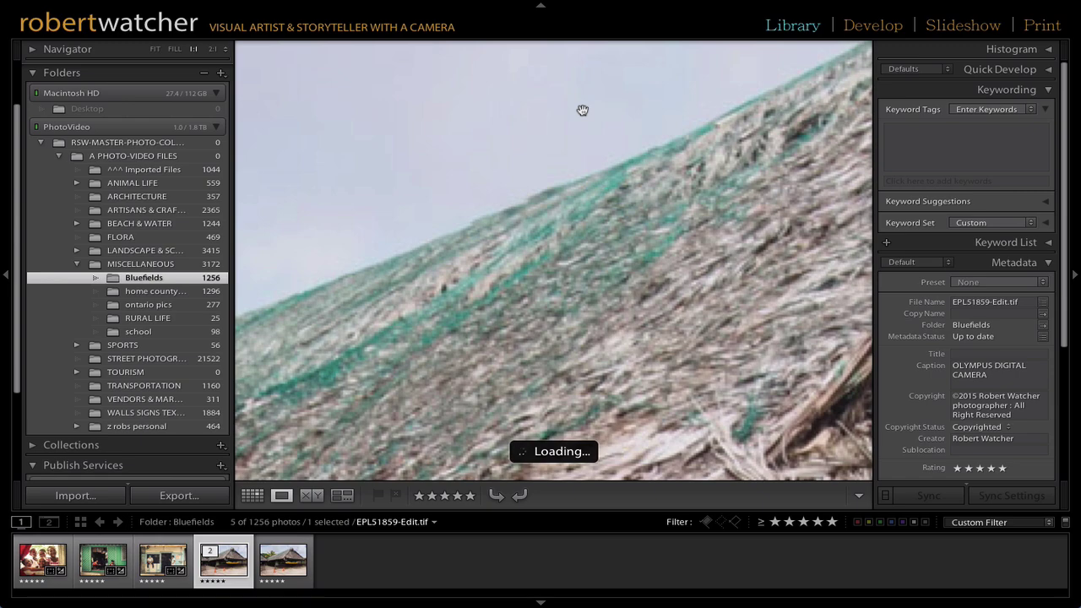
left_click(283, 560)
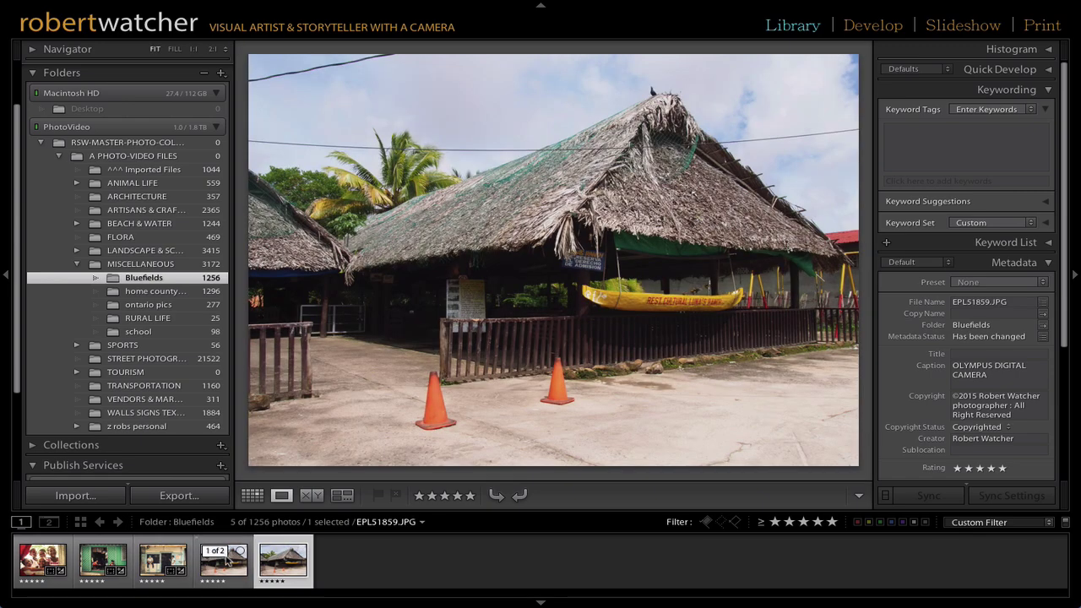
left_click(216, 564)
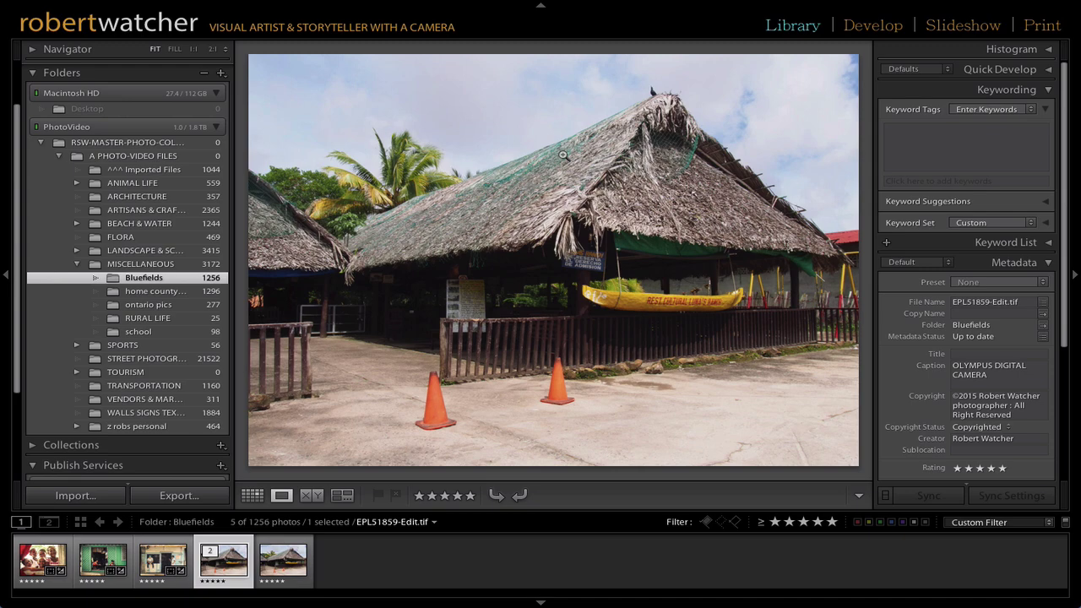
Filter the ^^^ Imported Files folder by the blue colour label and open the old church photo in Loupe view
left_click(150, 171)
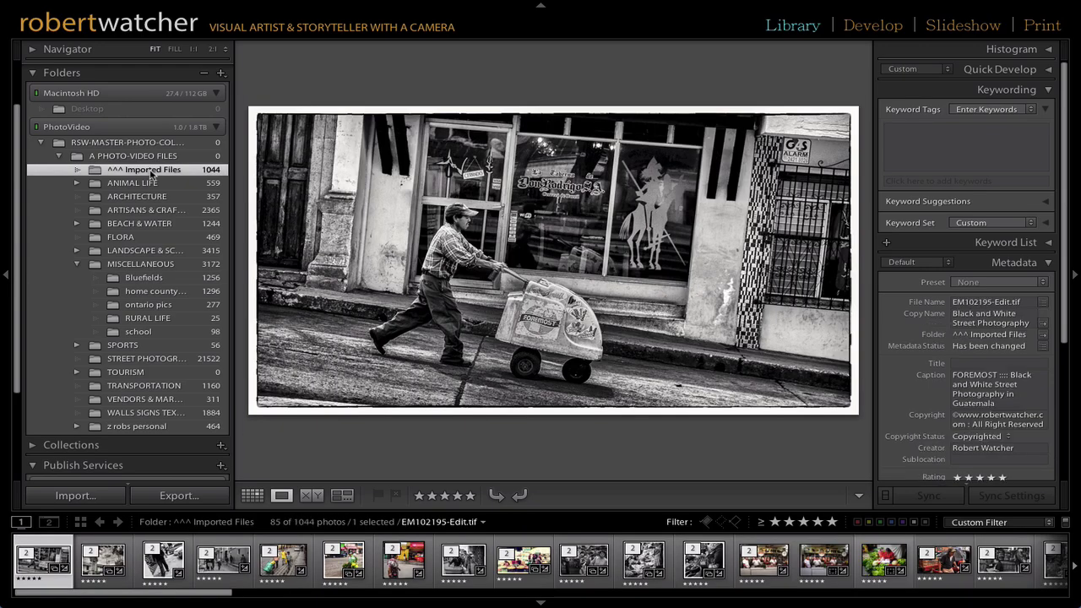
key("g")
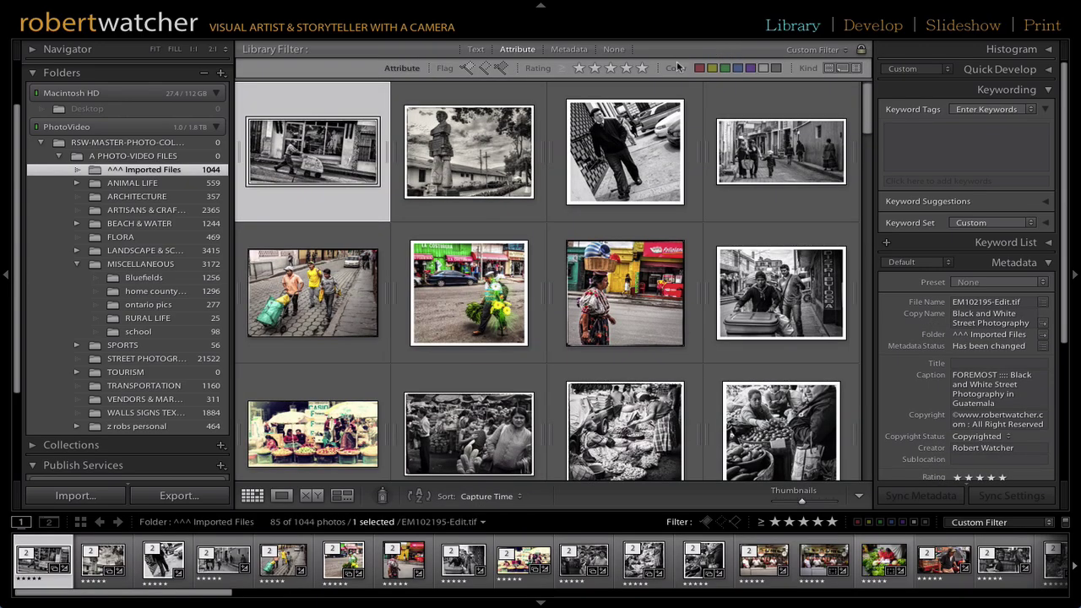
left_click(738, 67)
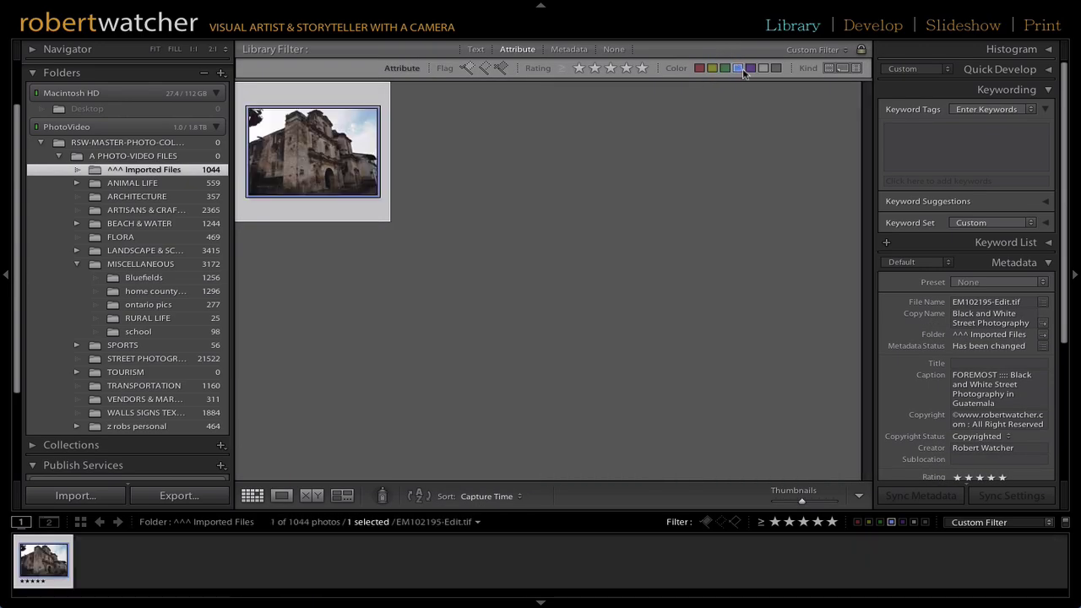
double_click(329, 155)
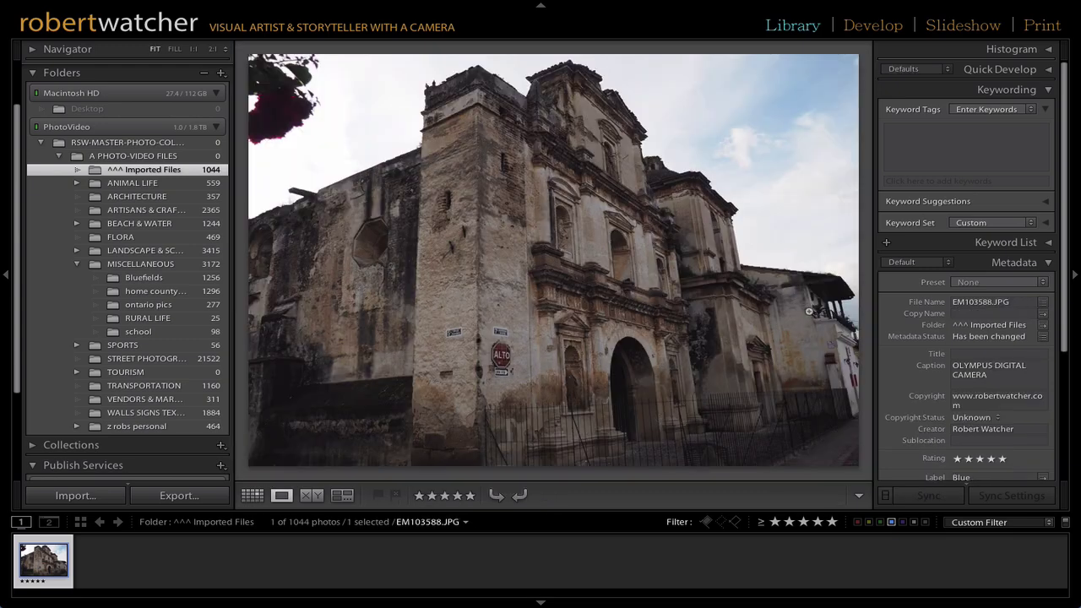
Develop the church photo with the "A SNAP - give snaps punch" preset and apply the Auto Upright lens correction
key("d")
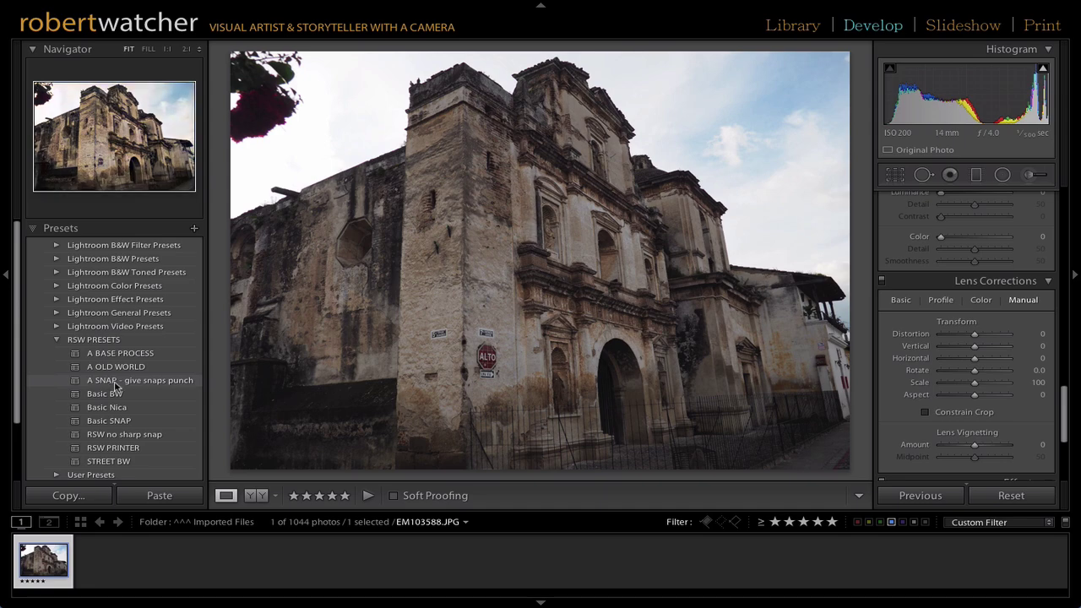
left_click(121, 382)
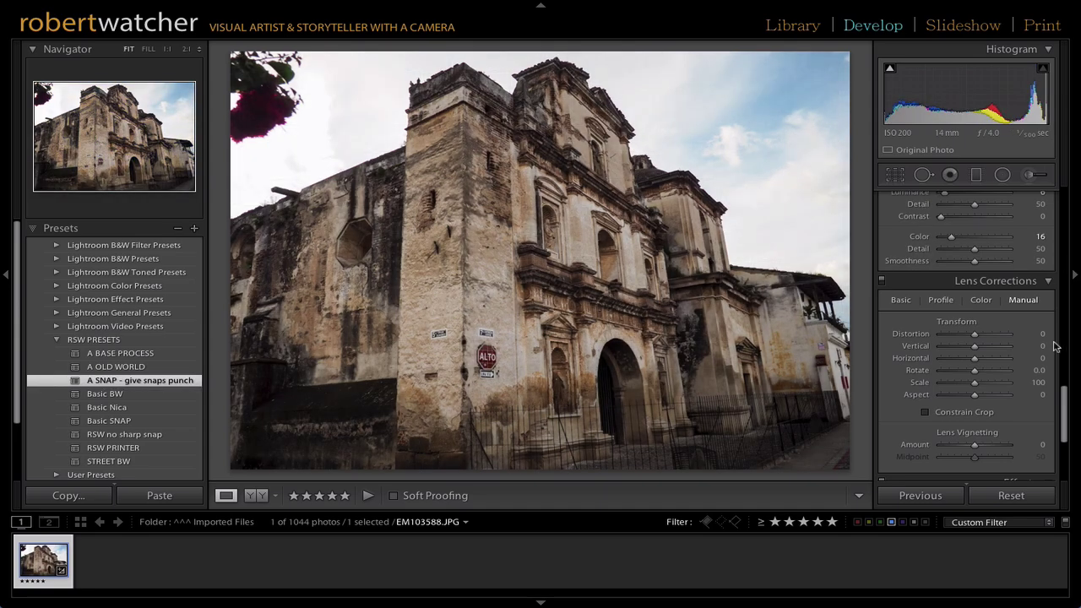
scroll(1065, 414, "up", 1)
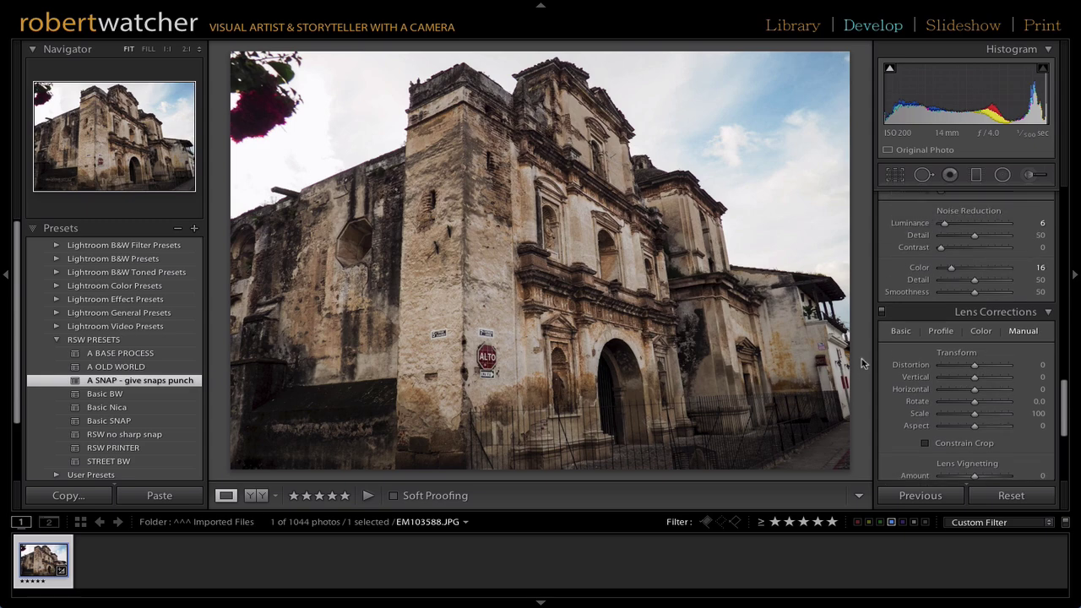
left_click(901, 331)
left_click(1005, 423)
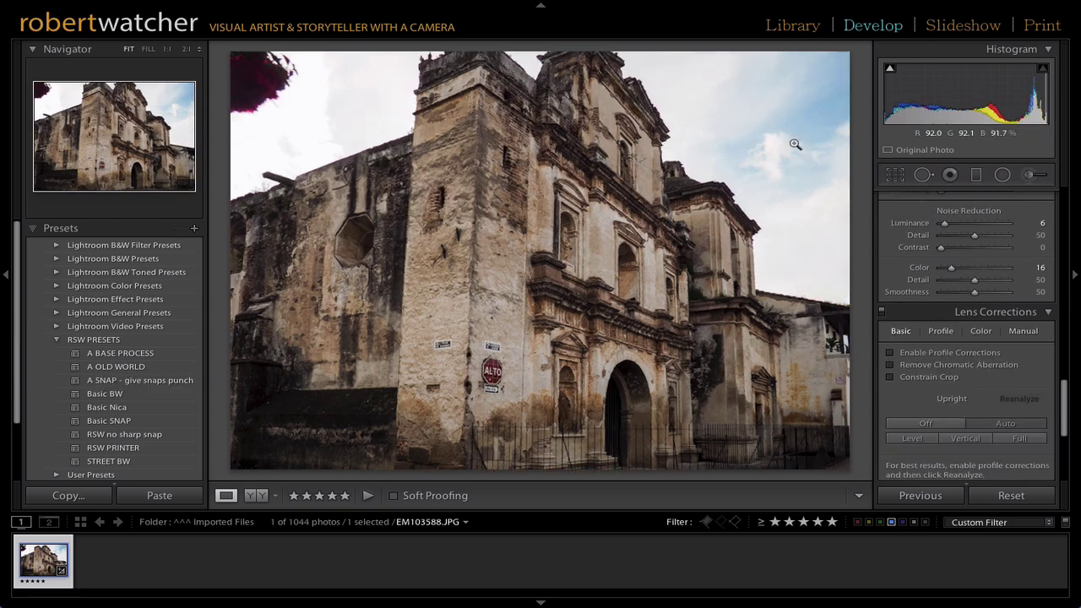
Correct the church photo's perspective manually with Vertical -22, Rotate -1.2 and Scale 71
left_click(1023, 332)
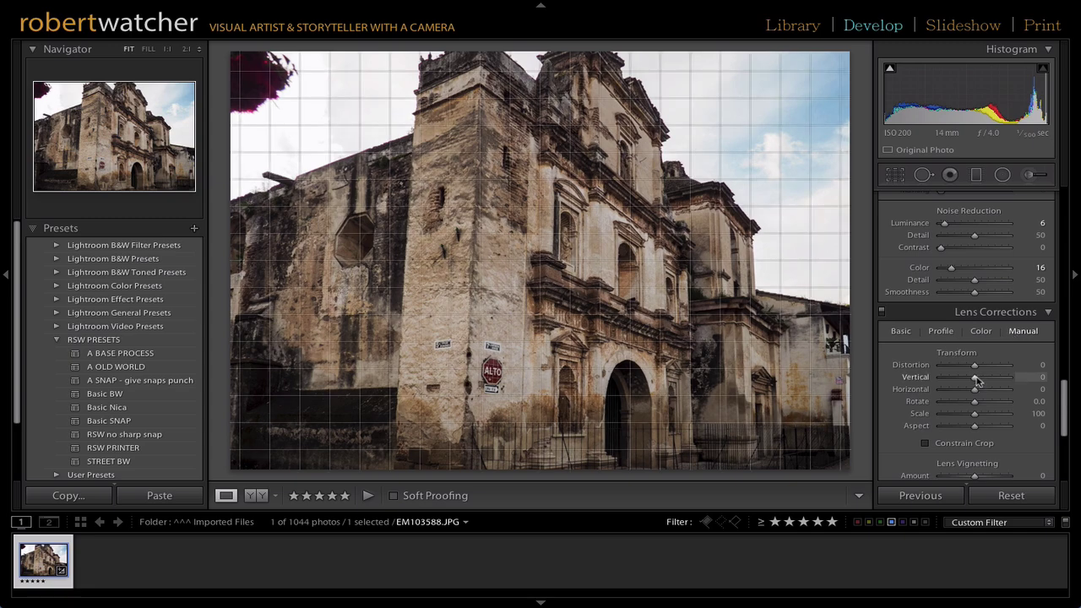
mouse_move(977, 381)
left_mouse_down()
mouse_move(969, 403)
mouse_move(968, 376)
left_mouse_up()
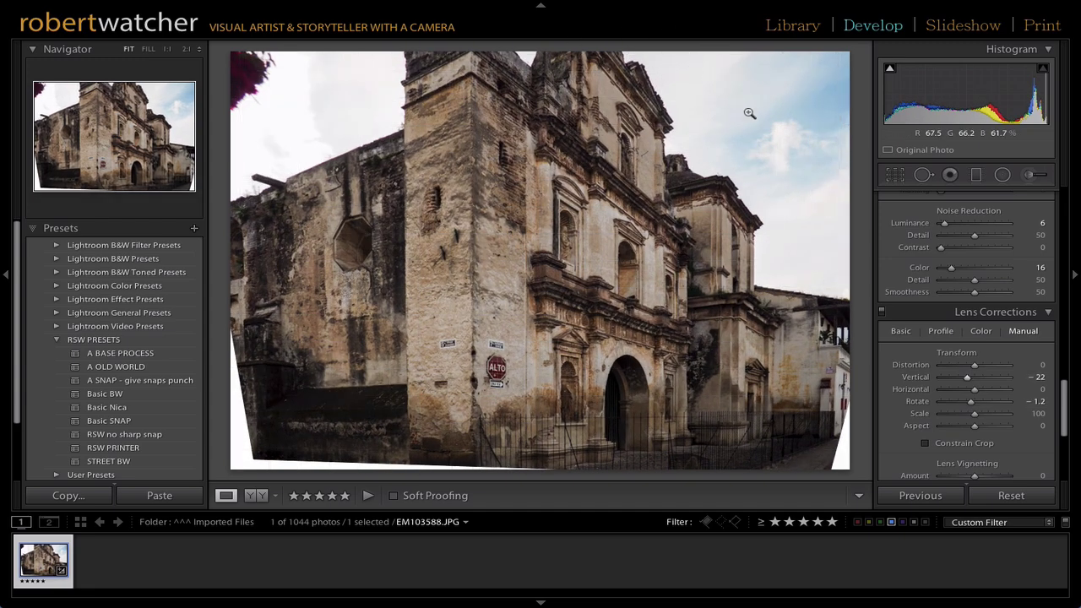
left_click_drag(976, 415, 956, 418)
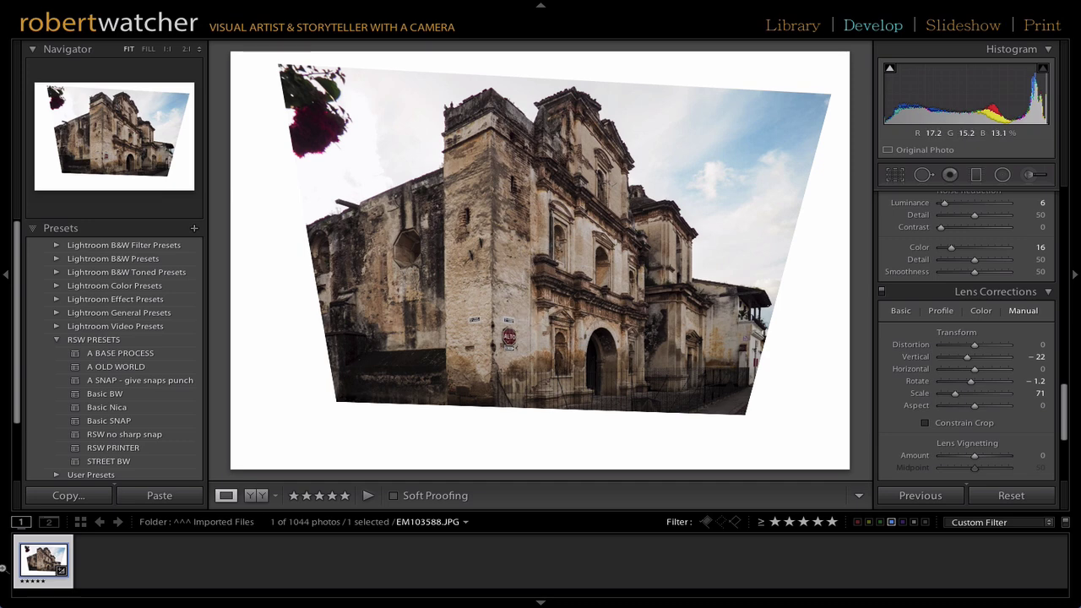
Send the church photo to Affinity Photo as a 16-bit AdobeRGB (1998) TIFF copy with Lightroom adjustments at 240 resolution
right_click(41, 559)
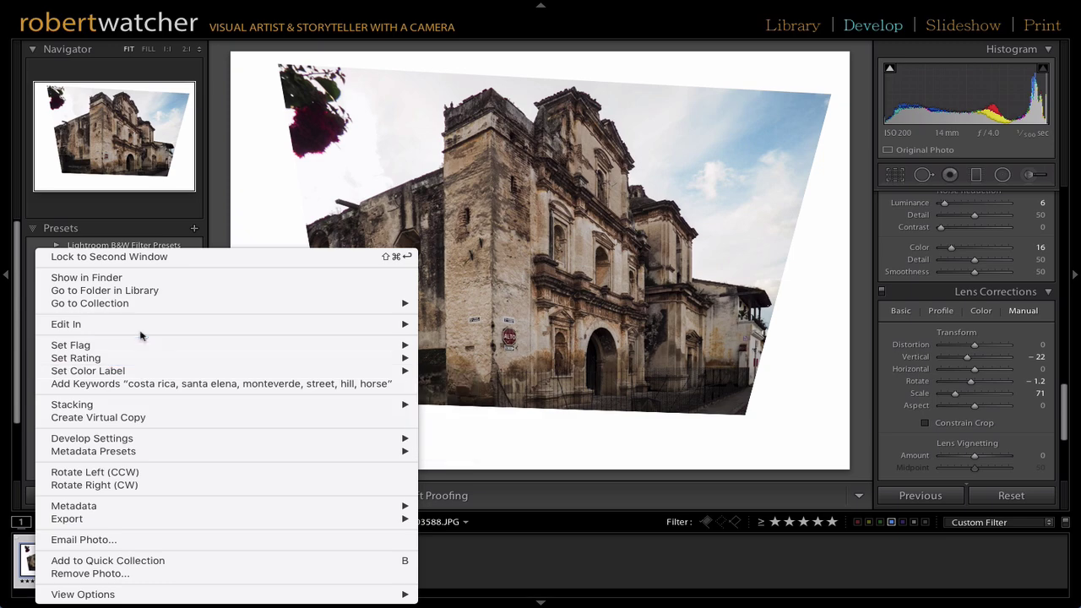
mouse_move(394, 326)
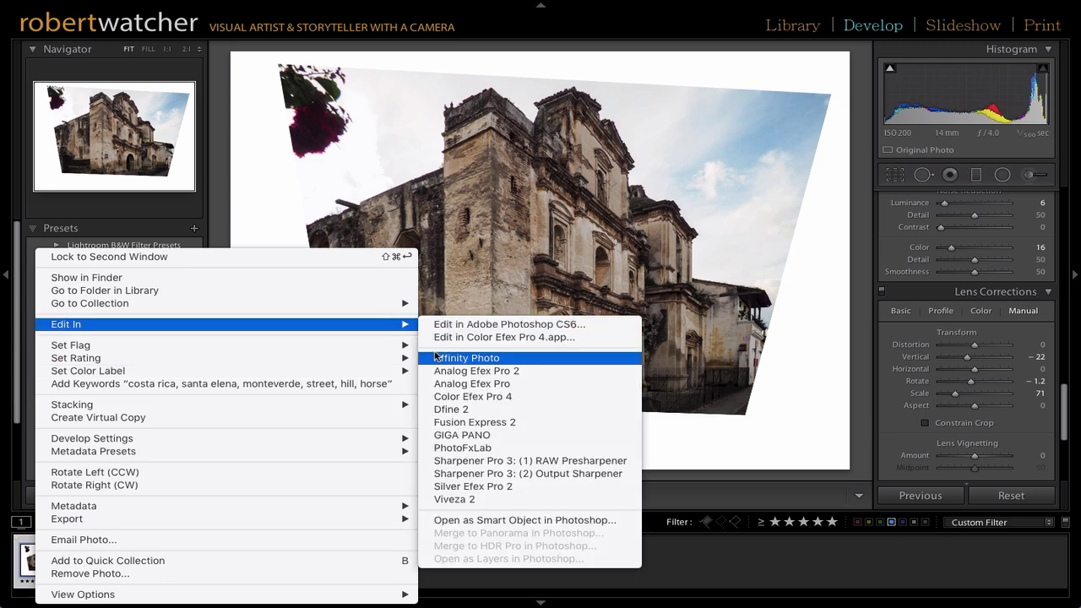
left_click(466, 358)
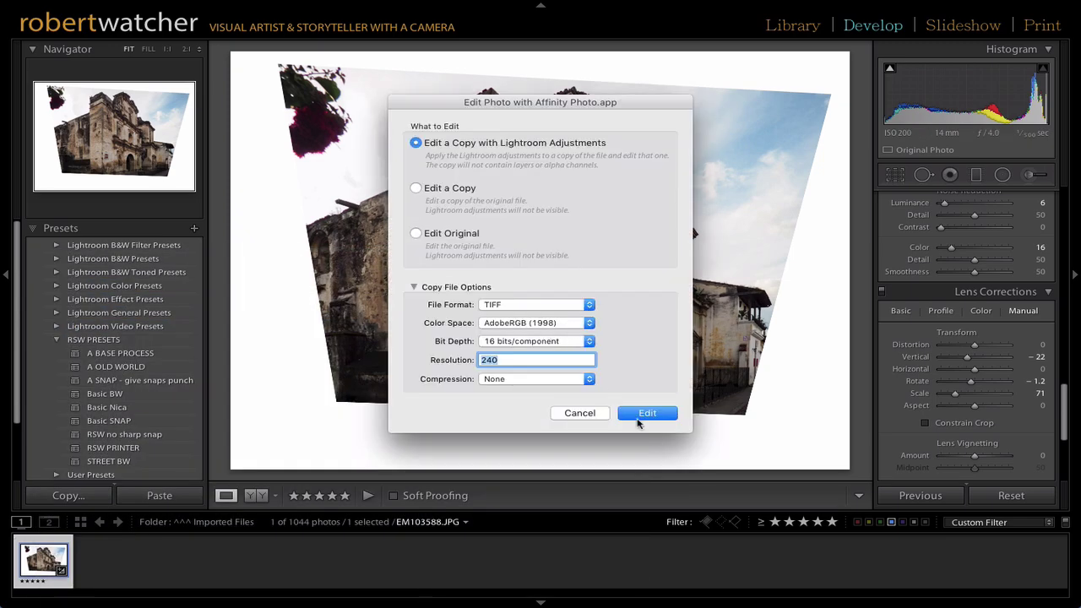
left_click(642, 414)
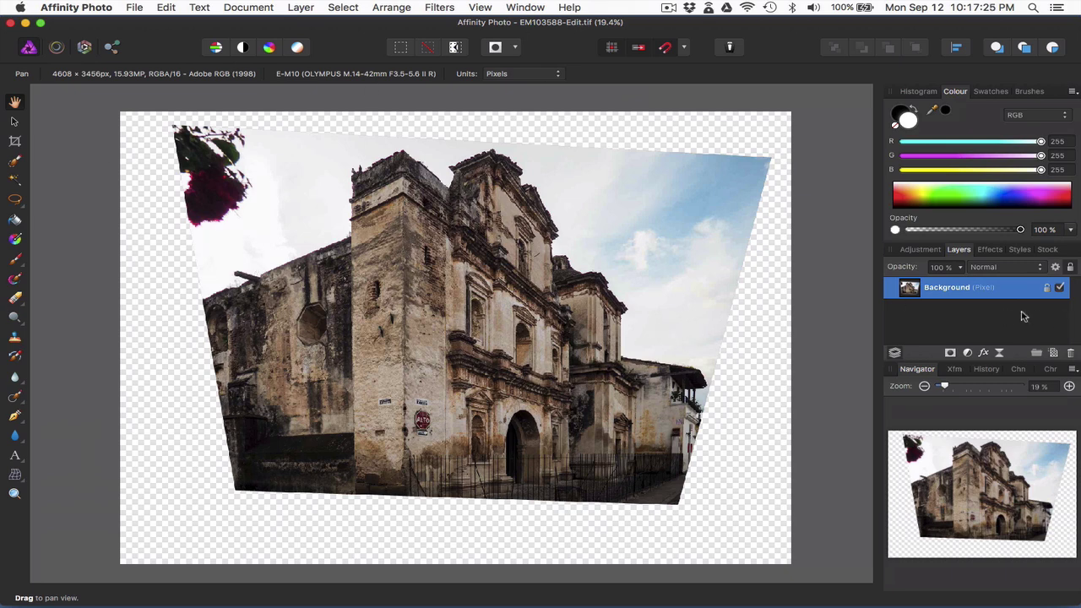
Lasso the transparent strip above the church and sky, fill it with Inpainting, and deselect it
left_click(15, 200)
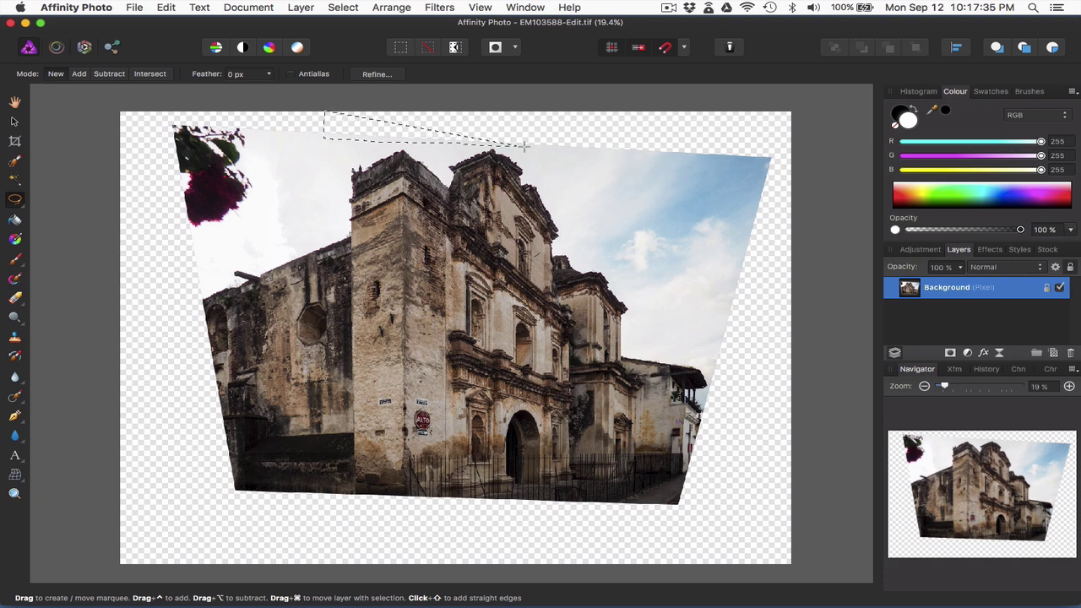
left_click_drag(426, 102, 324, 103)
left_click(160, 7)
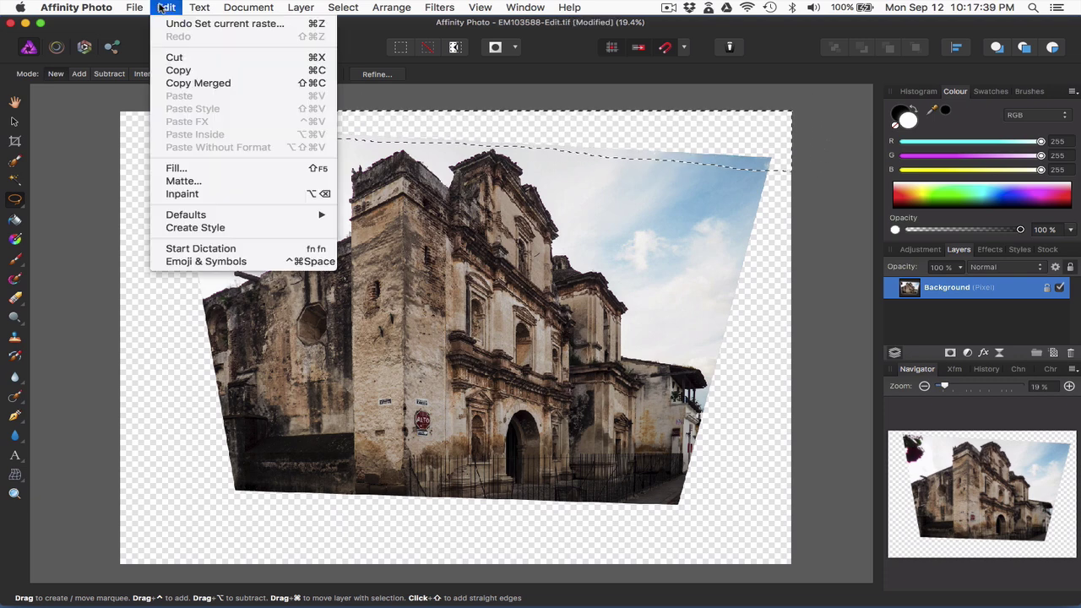
left_click(195, 169)
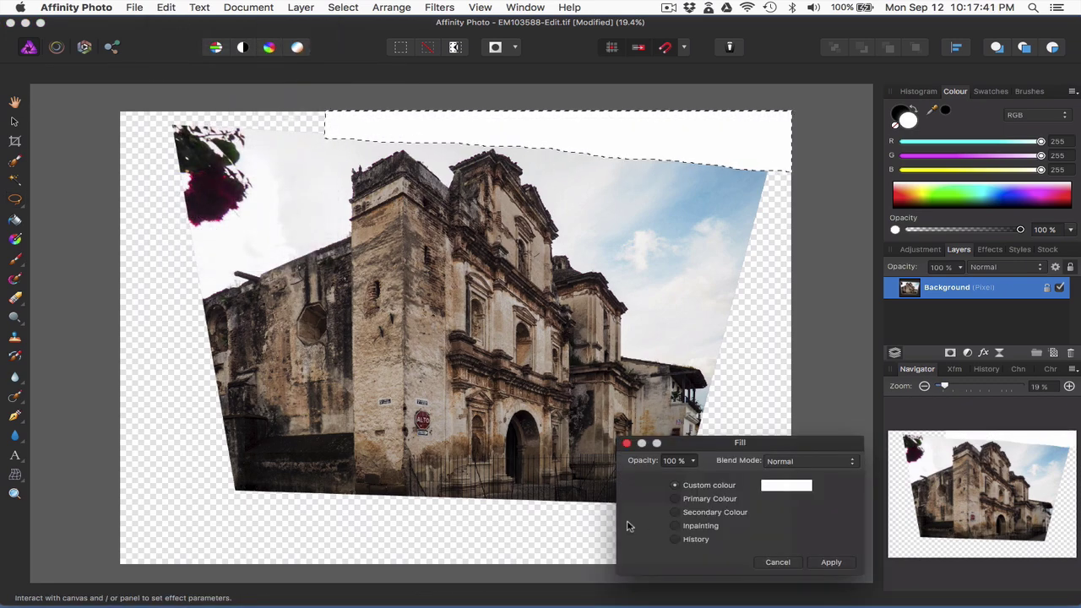
left_click(832, 562)
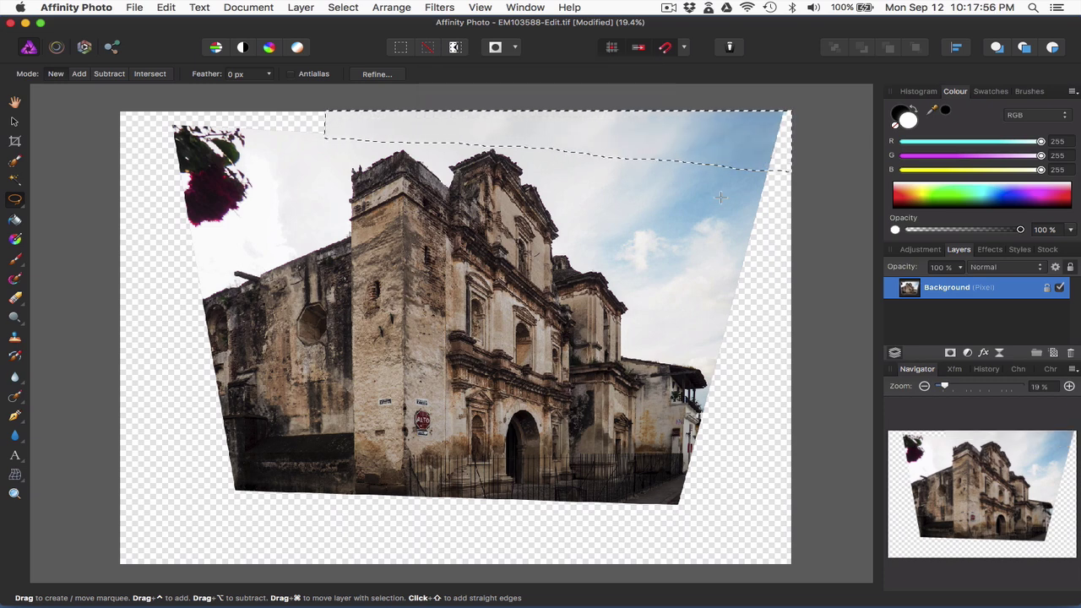
key("super+d")
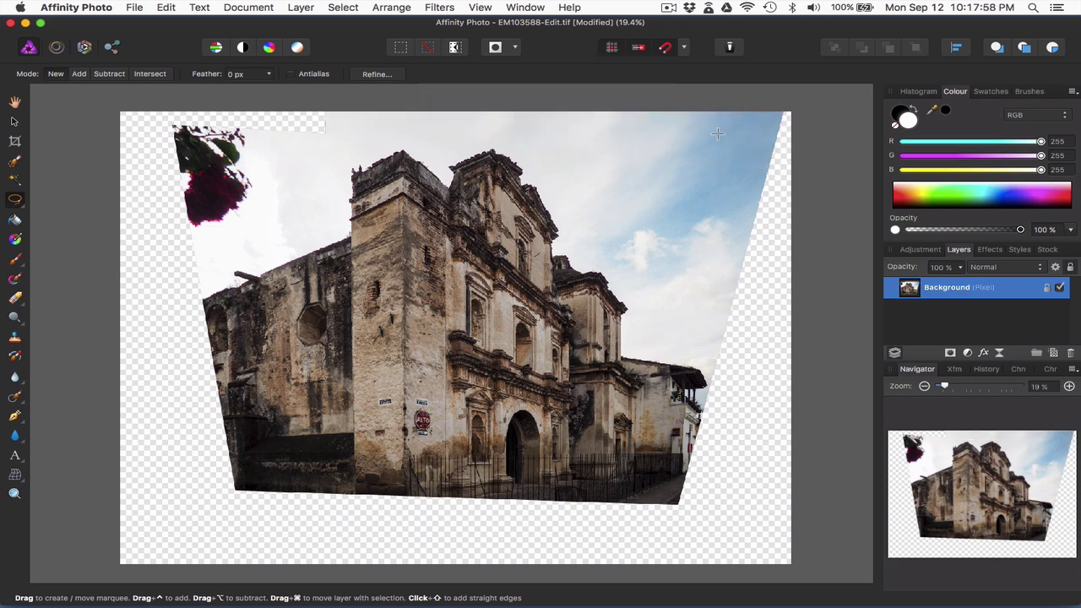
Lasso the transparent gap beside the sky right of the church, fill it with Inpainting, and deselect it
mouse_move(717, 215)
left_mouse_down()
mouse_move(702, 352)
mouse_move(710, 367)
mouse_move(780, 381)
mouse_move(838, 285)
left_mouse_up()
left_click(178, 8)
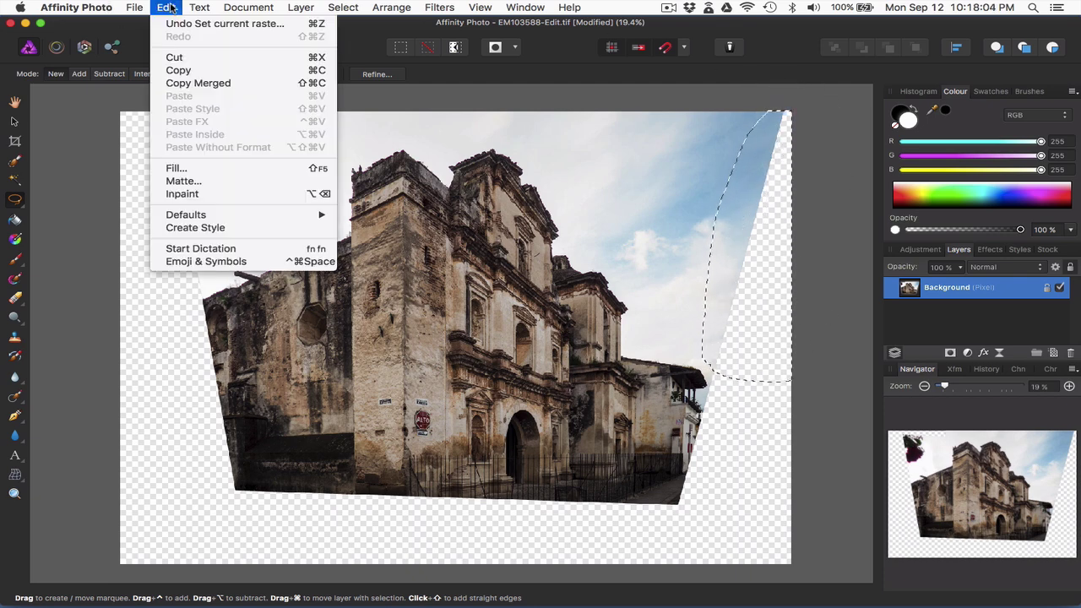
left_click(199, 167)
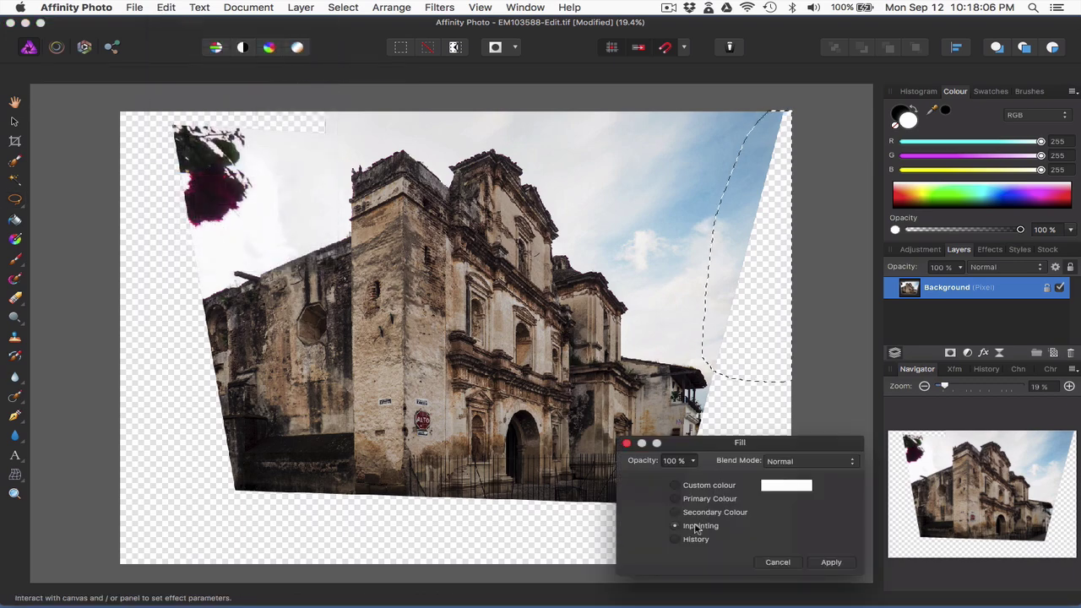
left_click(828, 563)
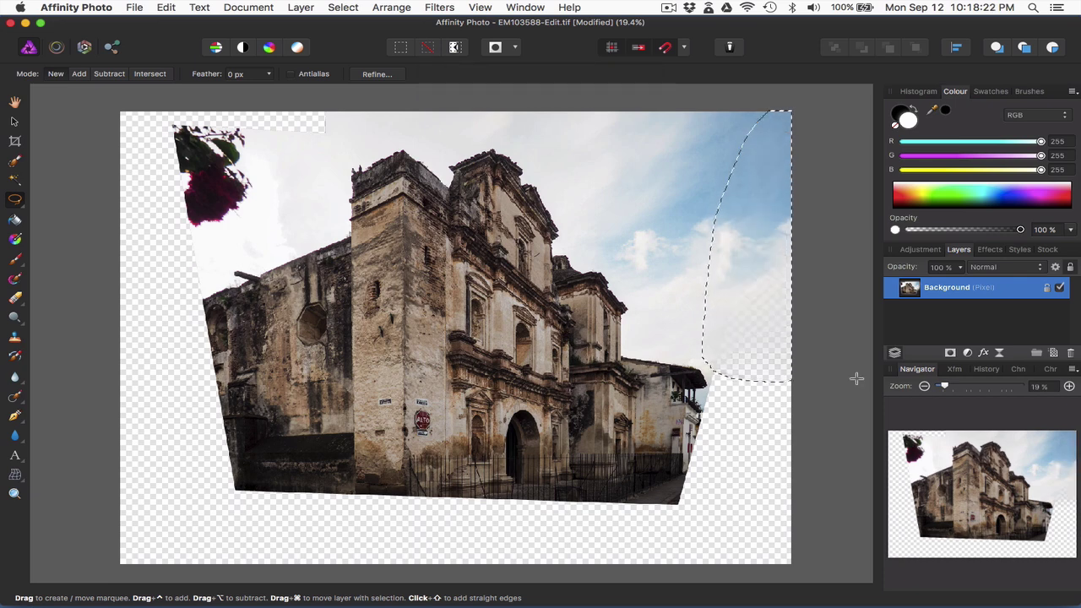
key("super+d")
Remove the red flowers and leaves from the sky left of the tower with a 128.7 px Inpainting Brush
left_click(14, 399)
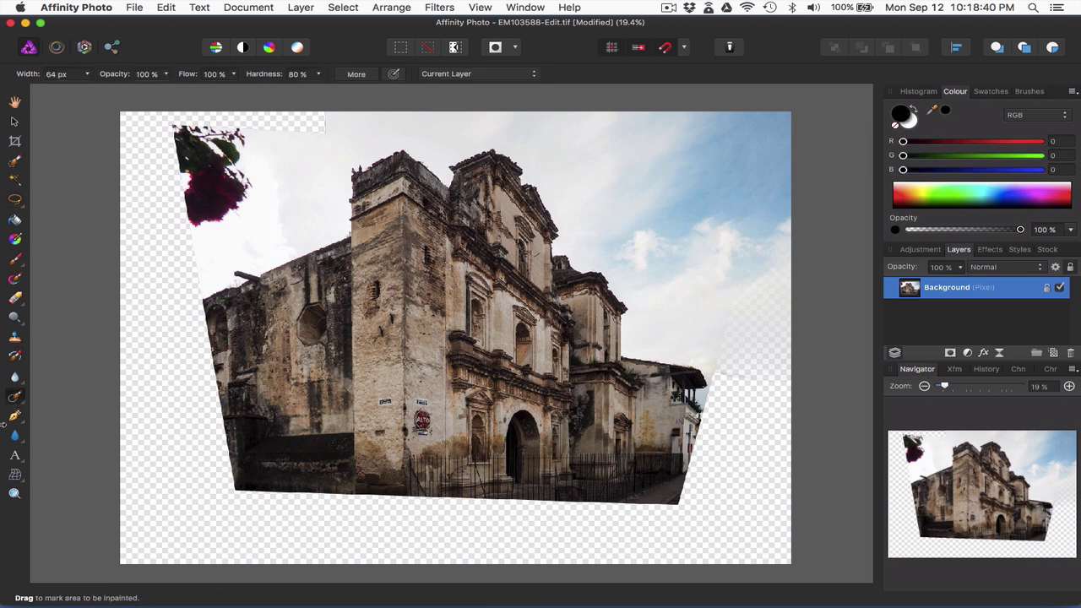
key("bracketright")
key("bracketright")
key("bracketright")
key("bracketright")
key("bracketright")
key("bracketright")
key("bracketright")
mouse_move(250, 146)
left_mouse_down()
mouse_move(213, 136)
mouse_move(239, 158)
mouse_move(242, 190)
mouse_move(204, 143)
mouse_move(205, 159)
mouse_move(226, 193)
mouse_move(246, 197)
mouse_move(209, 224)
mouse_move(182, 222)
mouse_move(177, 132)
mouse_move(247, 136)
mouse_move(213, 128)
mouse_move(199, 181)
mouse_move(196, 150)
mouse_move(194, 210)
mouse_move(212, 178)
mouse_move(211, 206)
mouse_move(235, 168)
left_mouse_up()
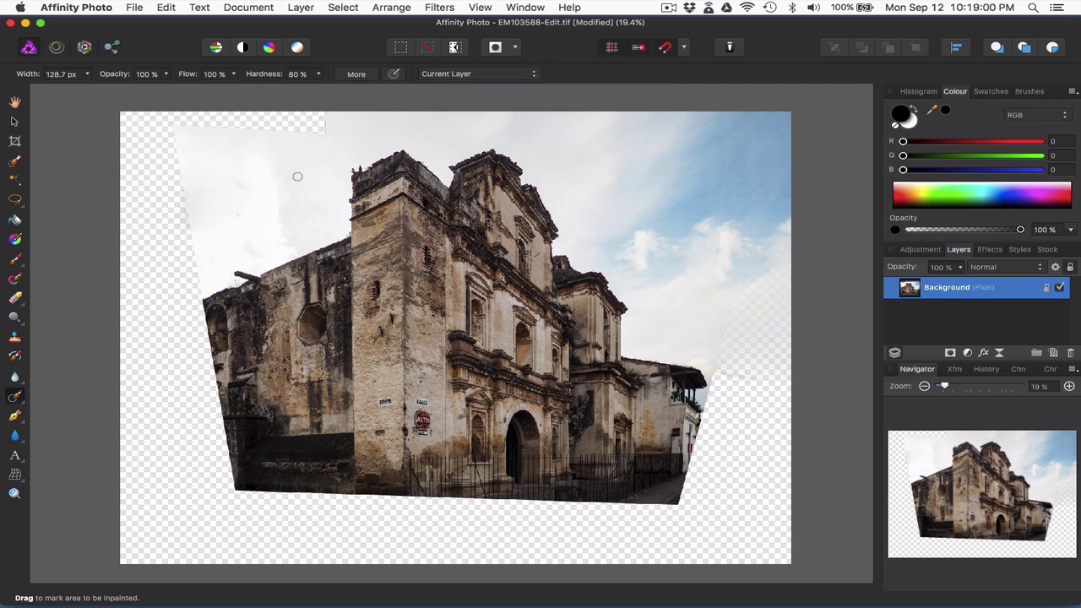
Lasso the remaining transparent strip above the sky left of the tower, fill it with Inpainting, and deselect it
key("l")
mouse_move(326, 102)
left_mouse_down()
mouse_move(176, 113)
mouse_move(176, 136)
mouse_move(234, 150)
mouse_move(342, 127)
left_mouse_up()
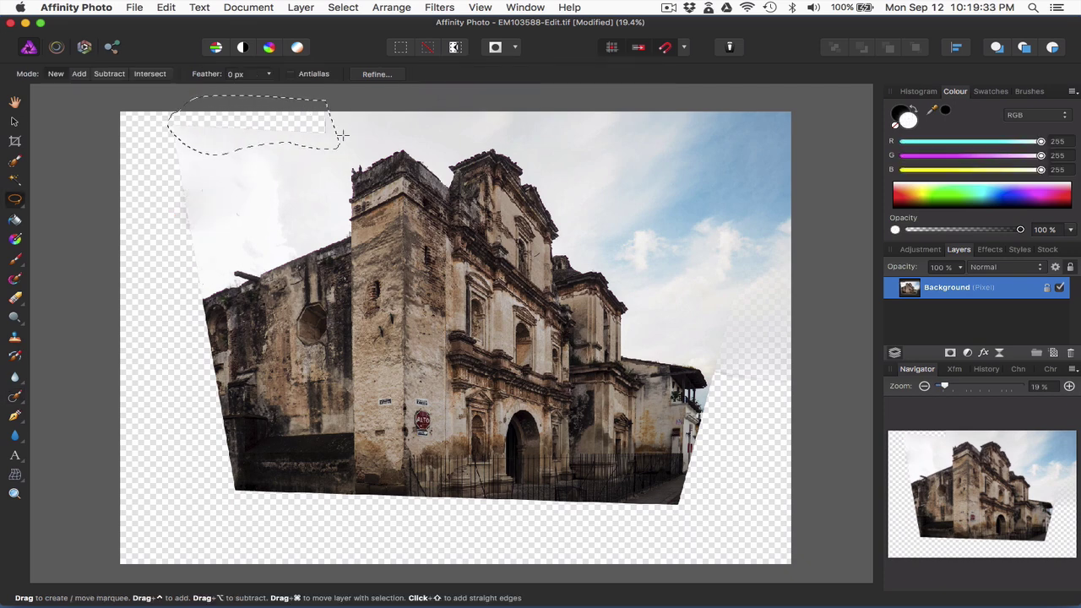
left_click(166, 7)
left_click(215, 168)
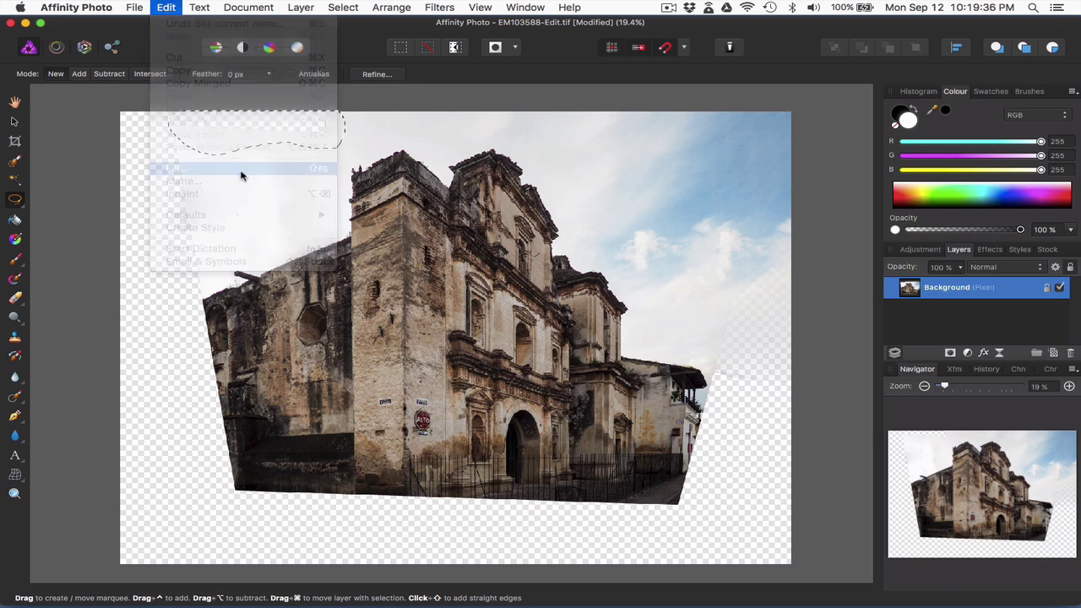
left_click(831, 562)
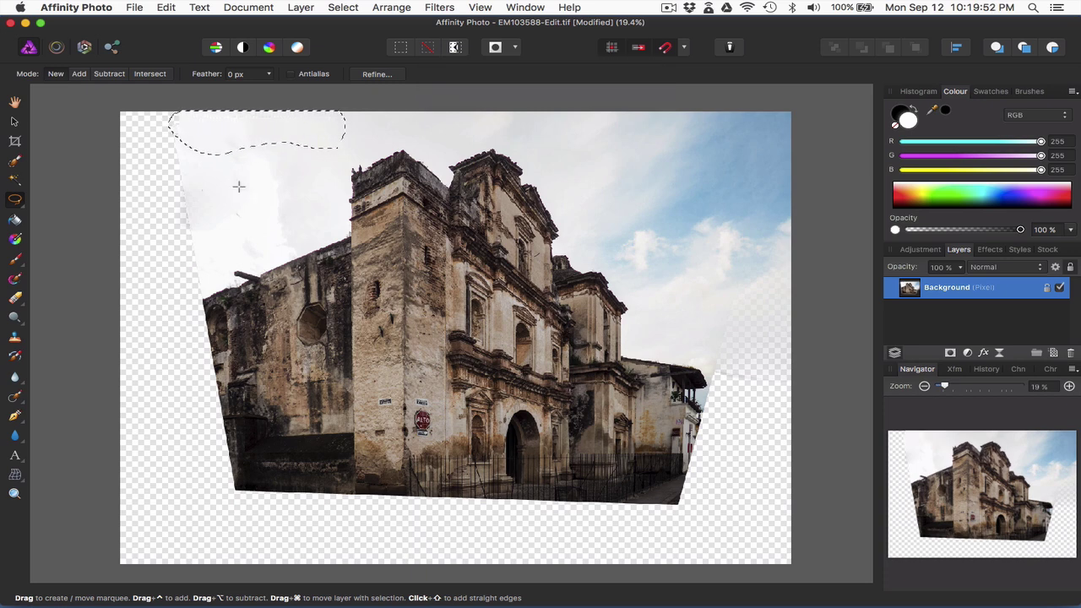
left_click(110, 95)
Save and close the retouched church document, and quit Affinity Photo to return to Lightroom
left_click(135, 8)
left_click(147, 159)
key("super+w")
key("super+q")
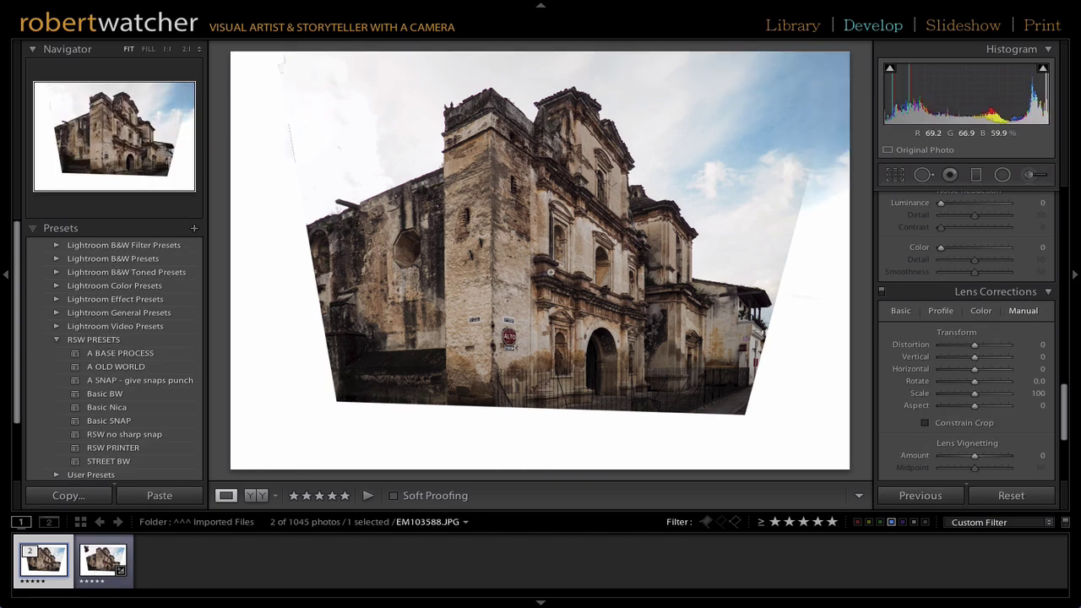
Crop the retouched church photo to exclude the blank areas around the building
left_click(895, 174)
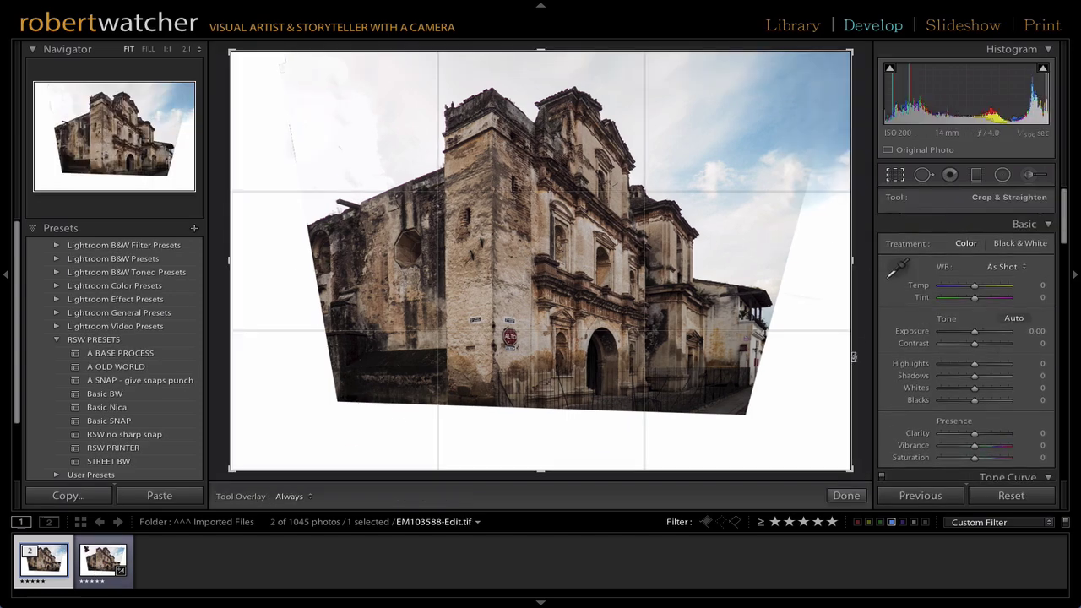
left_click_drag(849, 469, 845, 397)
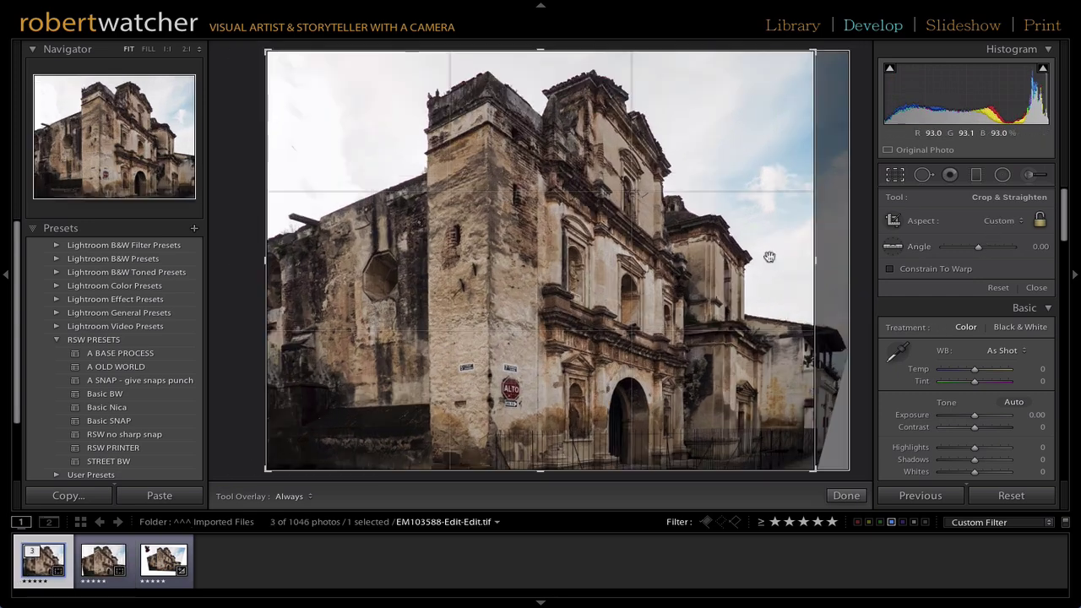
key("Return")
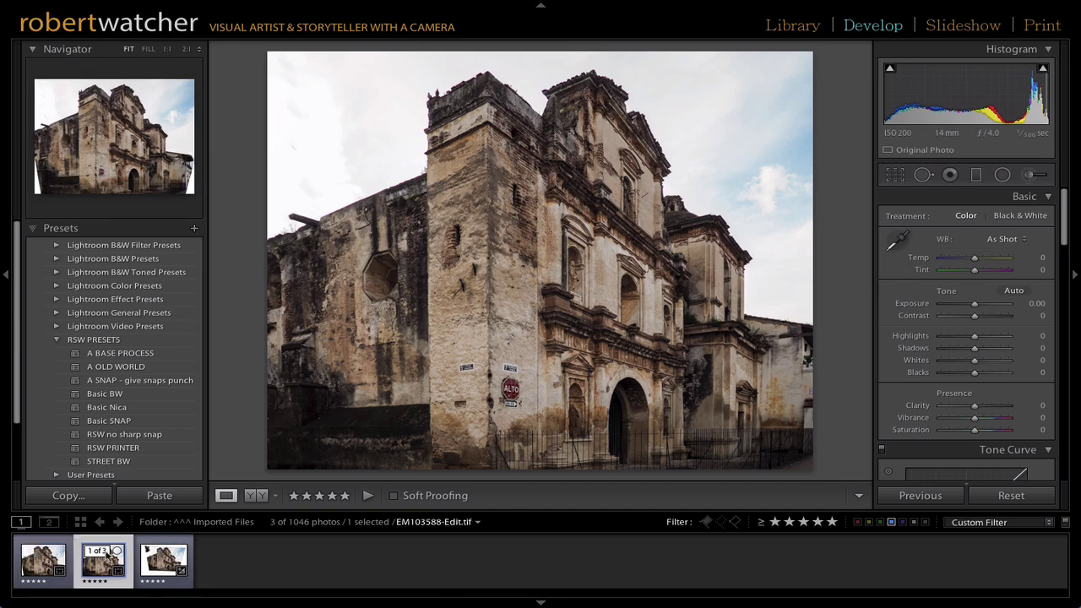
Compare the original EM103588.JPG with its retouched and cropped versions
left_click(163, 560)
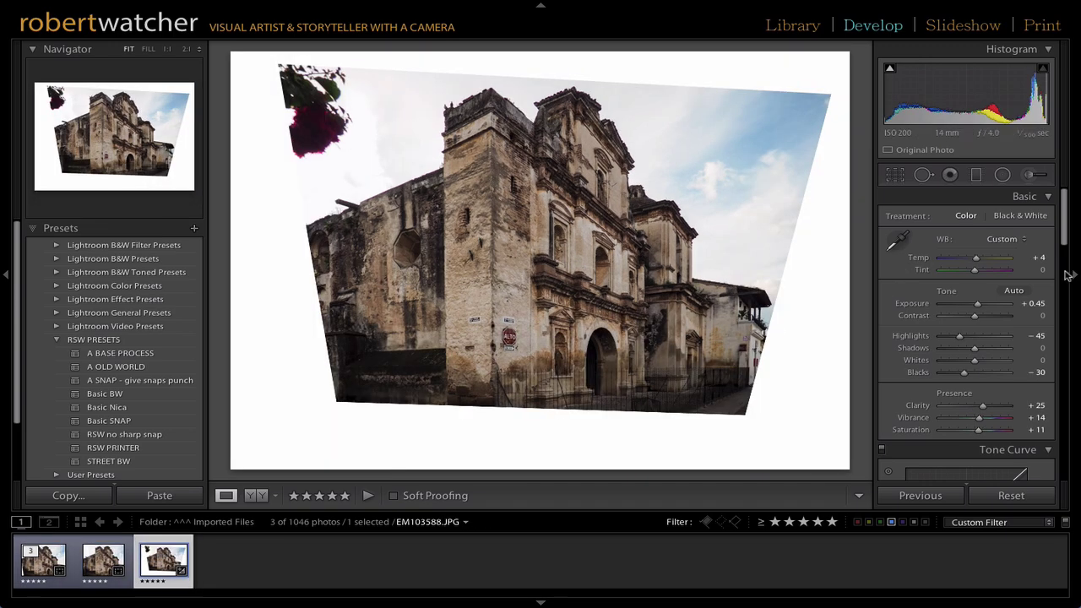
key("Left")
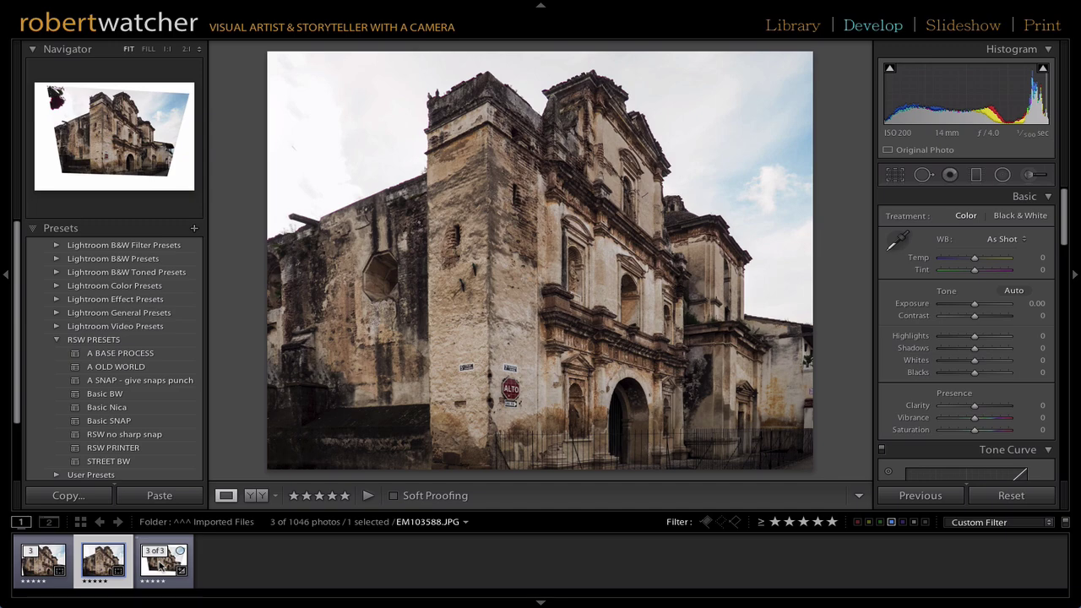
left_click(161, 565)
left_click(87, 567)
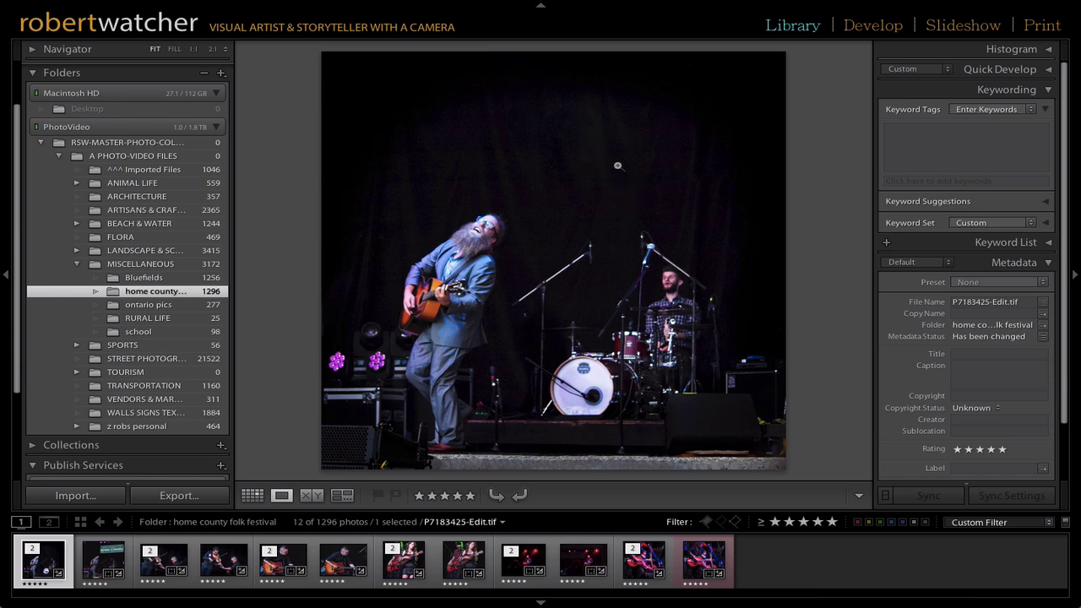
Compare the concert photo P7183425-Edit.tif with the original P7183425.JPG in the home county folk festival folder
key("Right")
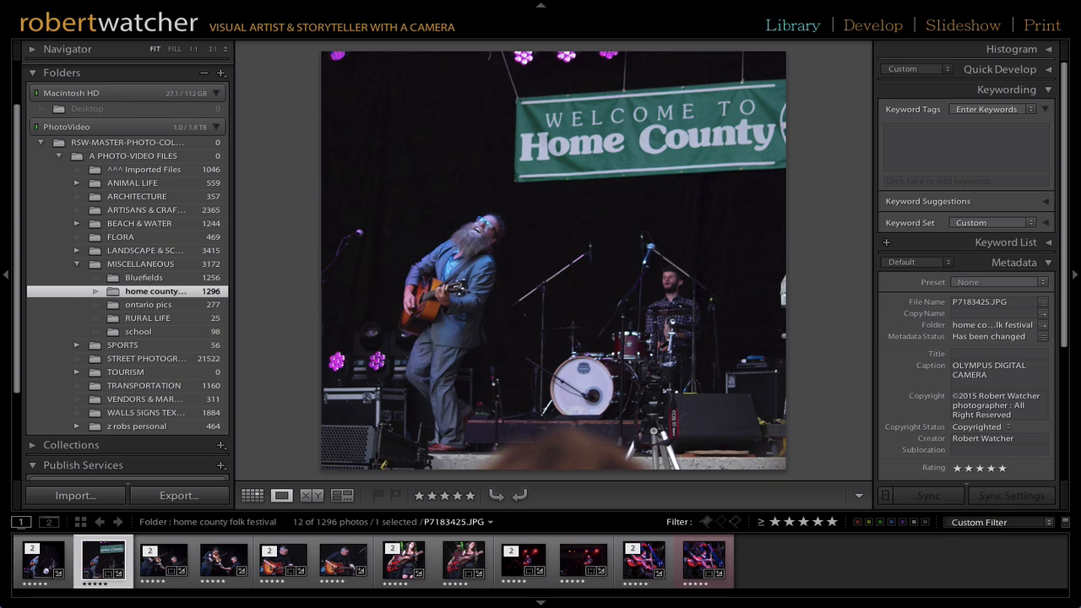
left_click(43, 560)
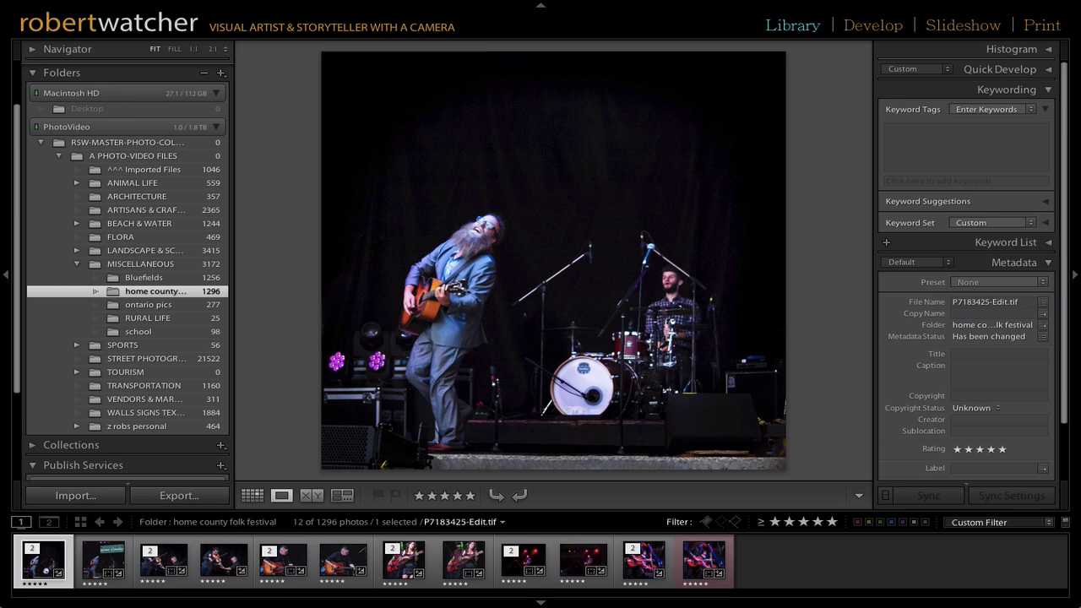
left_click(104, 560)
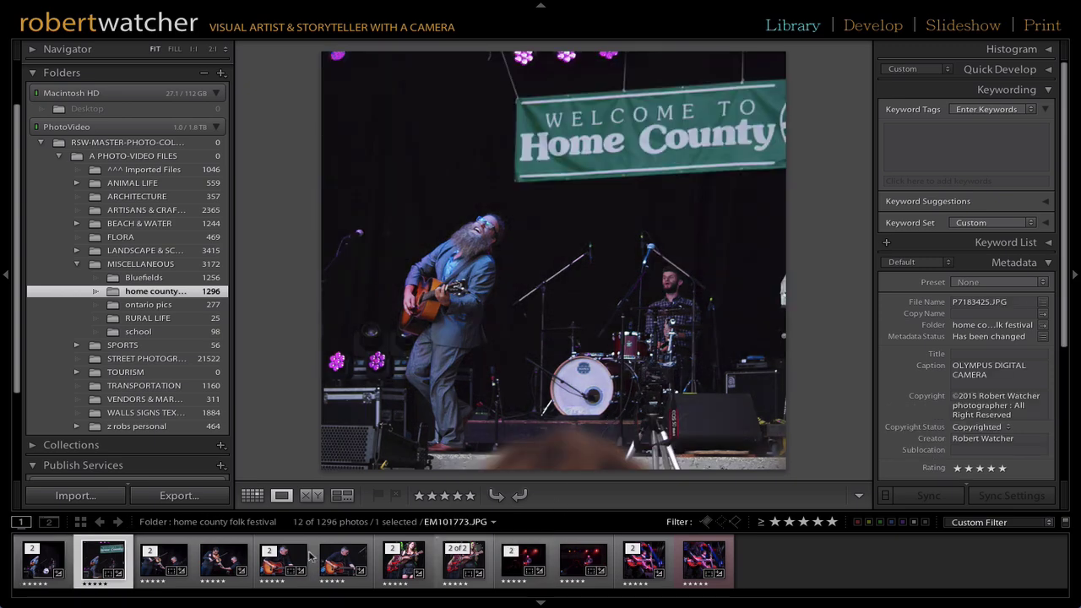
Open a copy of the original concert photo P7183425.JPG for editing in Affinity Photo
right_click(98, 562)
mouse_move(144, 326)
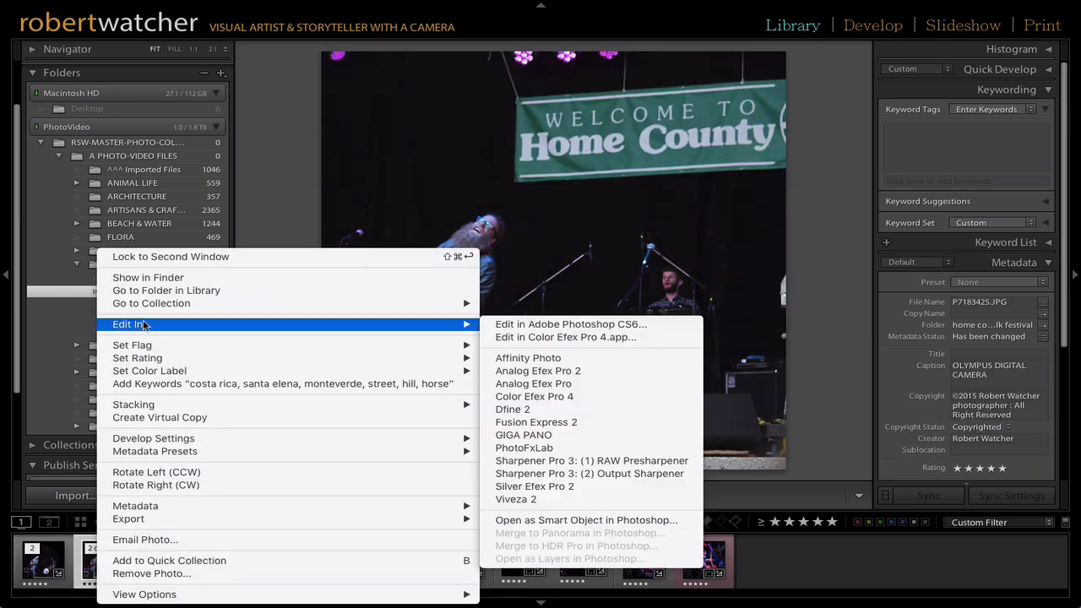
left_click(537, 359)
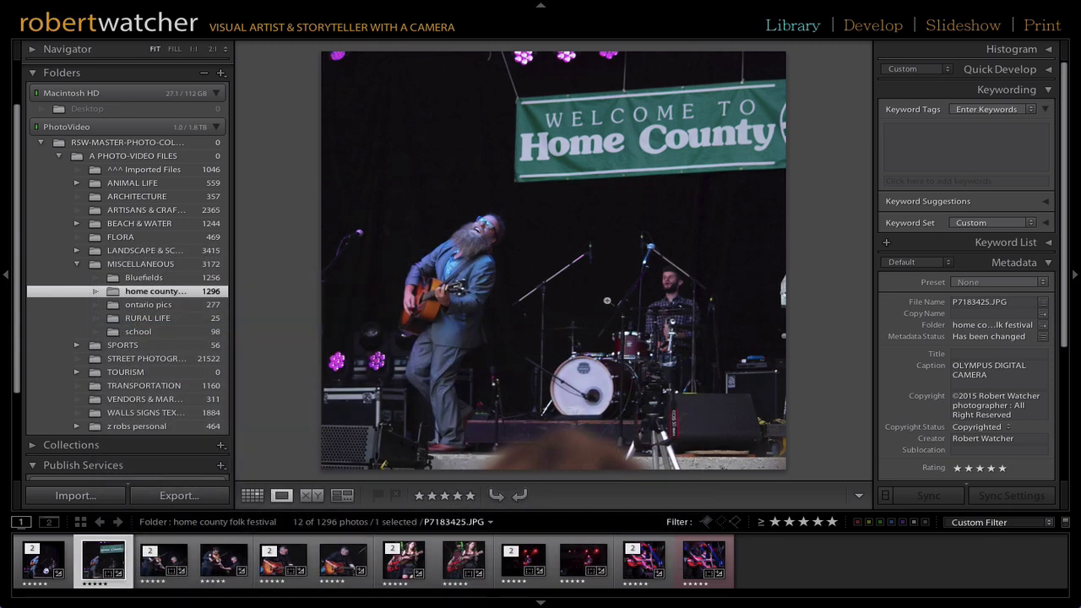
left_click(668, 418)
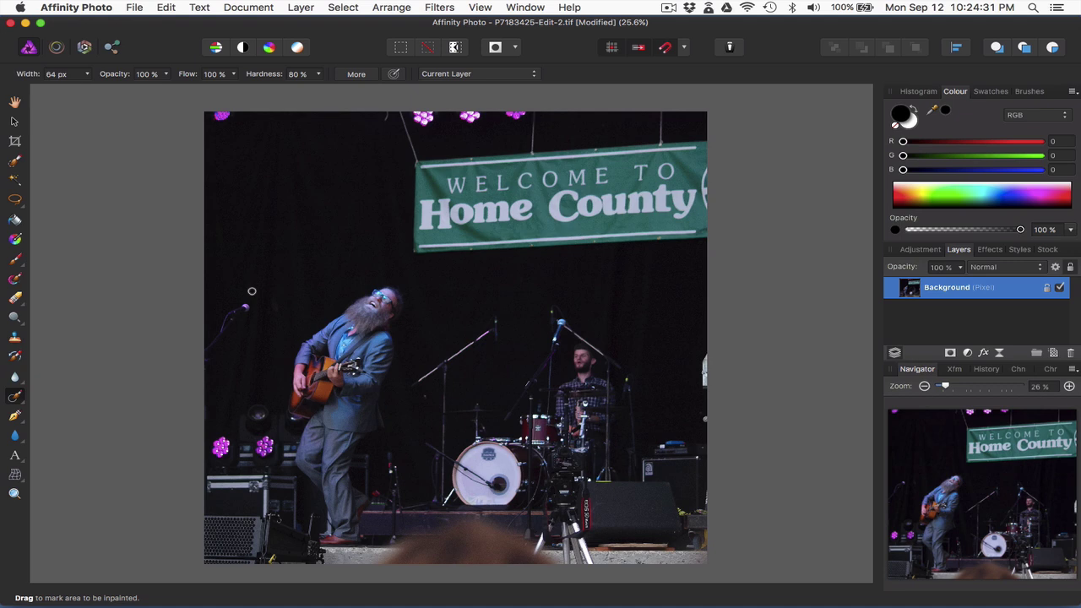
Inpaint the microphone and stand behind the guitarist, the backdrop patch beside him, and the object at the photo's right edge
mouse_move(252, 292)
left_mouse_down()
mouse_move(210, 360)
mouse_move(214, 341)
left_mouse_up()
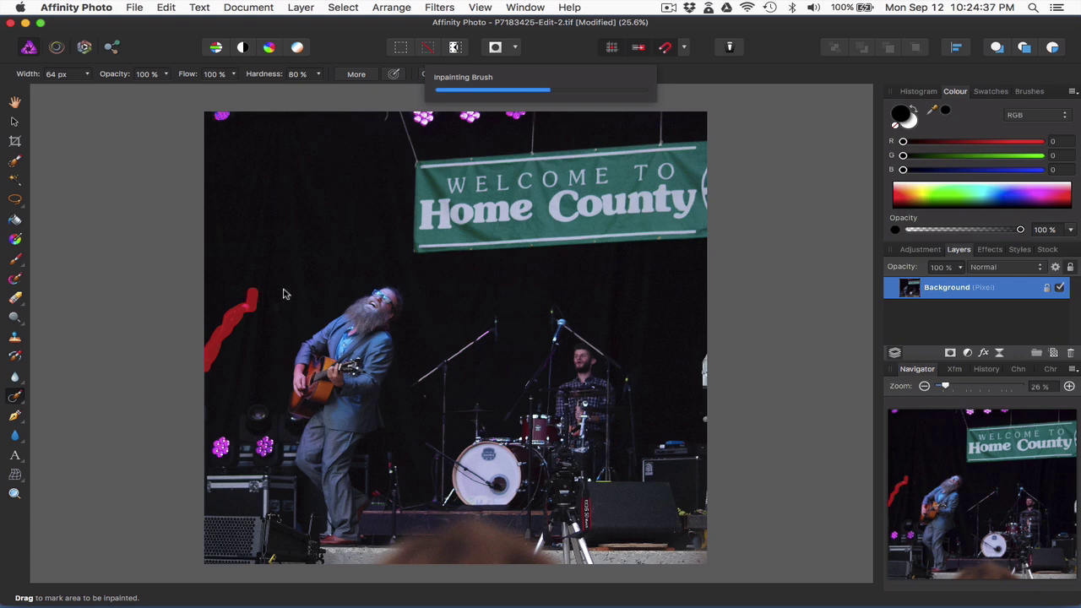
mouse_move(265, 293)
left_mouse_down()
mouse_move(274, 318)
mouse_move(288, 303)
left_mouse_up()
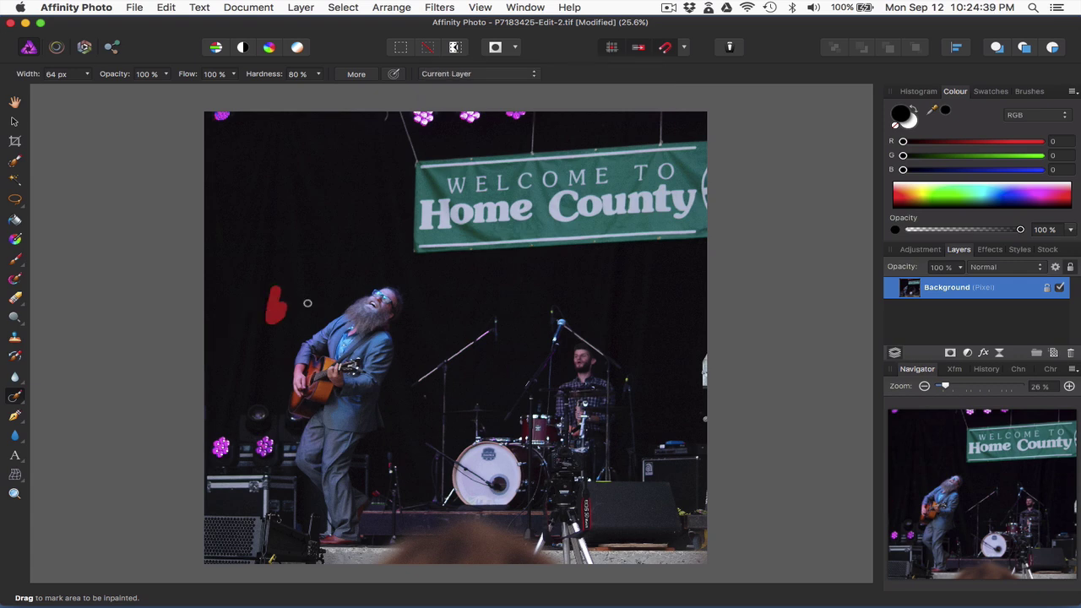
left_click_drag(707, 353, 711, 428)
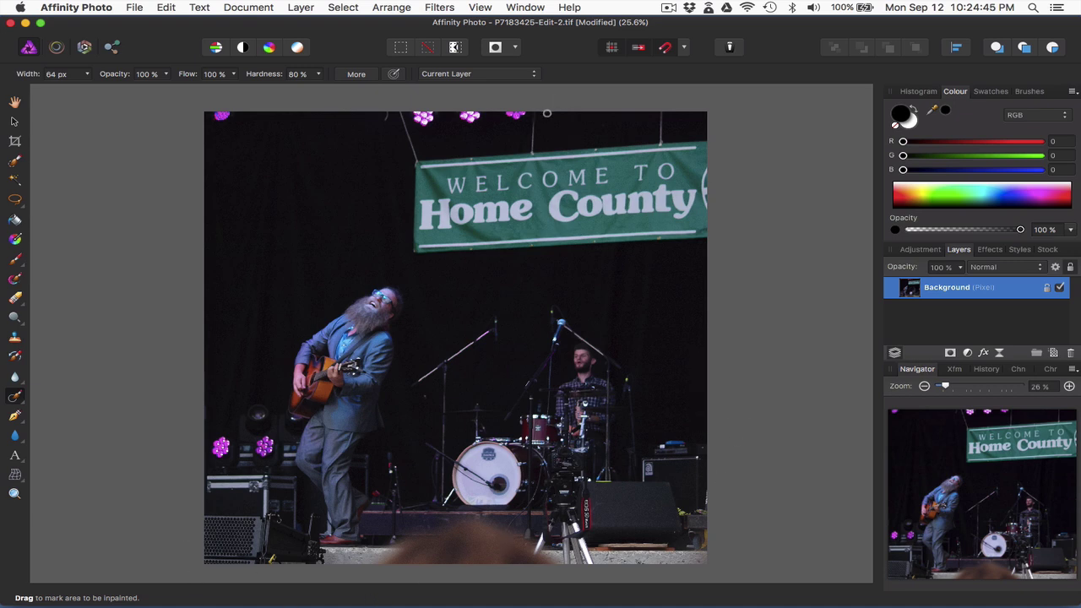
Inpaint the three ropes that hold up the Home County banner
left_click_drag(535, 111, 535, 152)
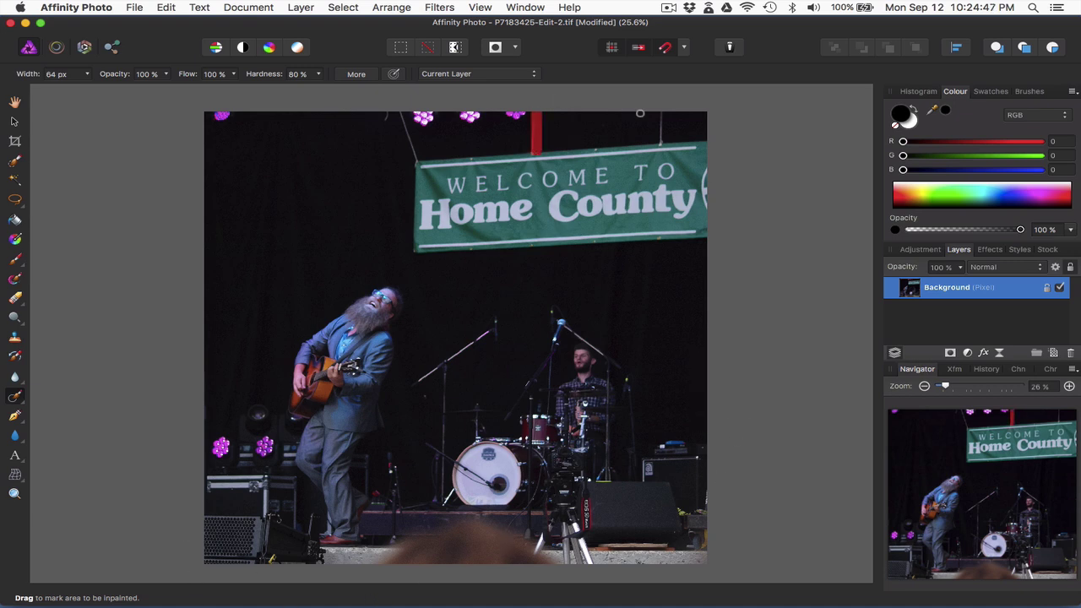
left_click_drag(660, 110, 663, 147)
mouse_move(381, 111)
left_mouse_down()
mouse_move(399, 120)
mouse_move(420, 167)
left_mouse_up()
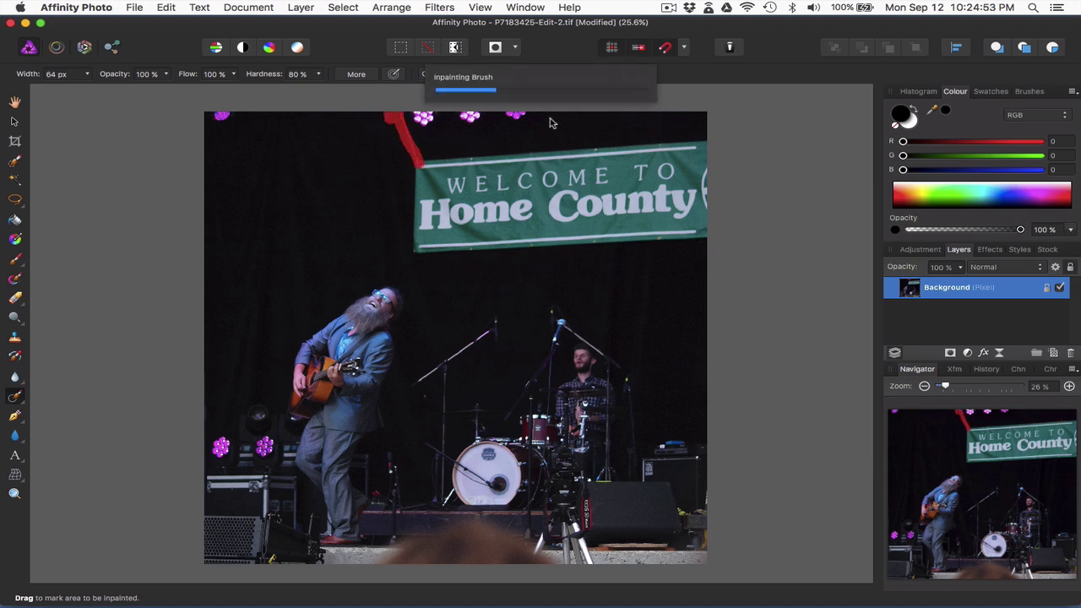
Enlarge the inpainting brush to 111.9 px and remove the purple stage lights and rope remnant along the photo's upper edge
key("bracketright")
key("bracketright")
key("bracketright")
left_click_drag(553, 118, 206, 113)
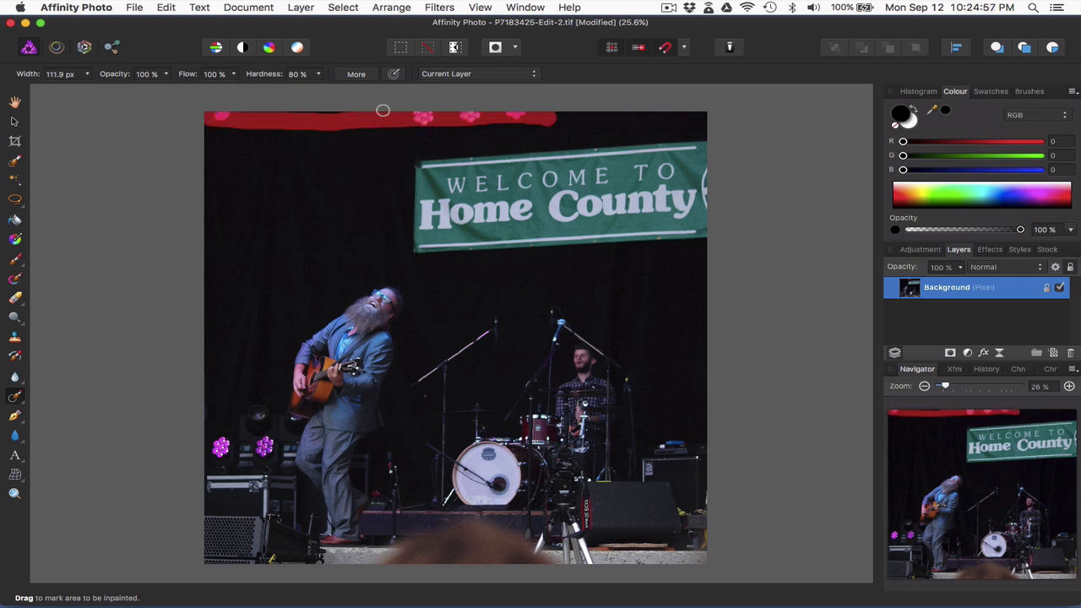
left_click_drag(386, 111, 408, 127)
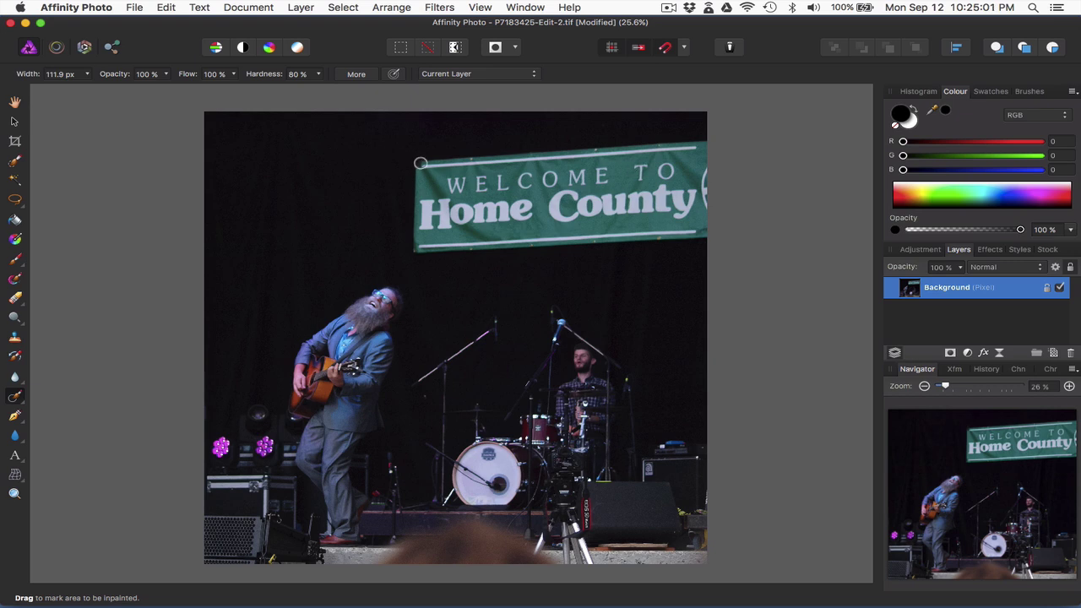
Outline the Home County banner with a freehand selection, fill it using Inpainting, and deselect
left_click(15, 200)
left_click_drag(745, 126, 669, 137)
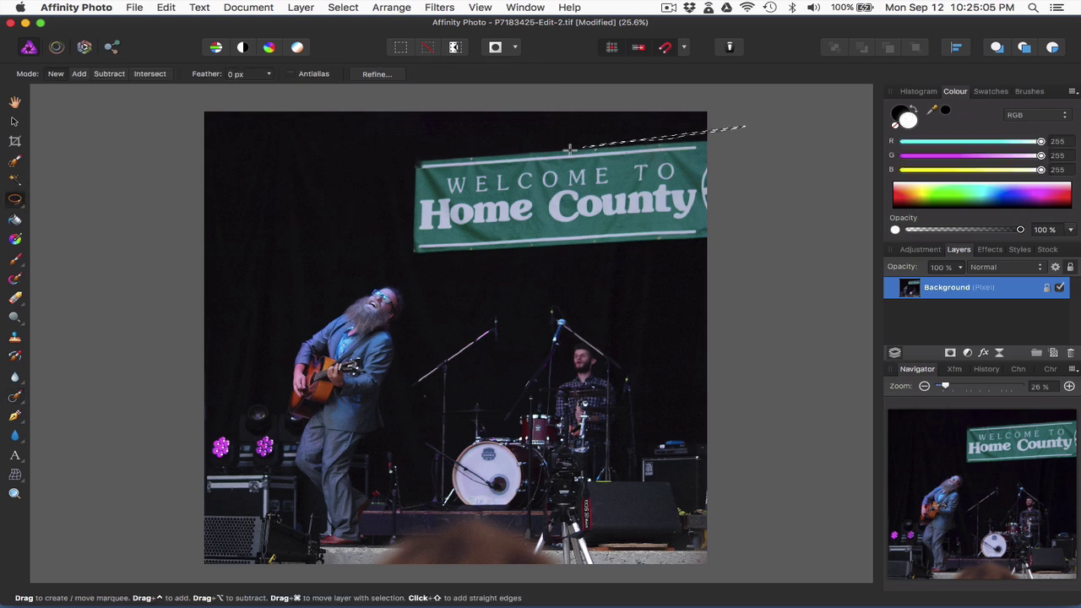
mouse_move(419, 155)
left_mouse_down()
mouse_move(403, 212)
mouse_move(410, 248)
mouse_move(607, 257)
mouse_move(739, 241)
mouse_move(725, 137)
mouse_move(440, 152)
mouse_move(414, 163)
left_mouse_up()
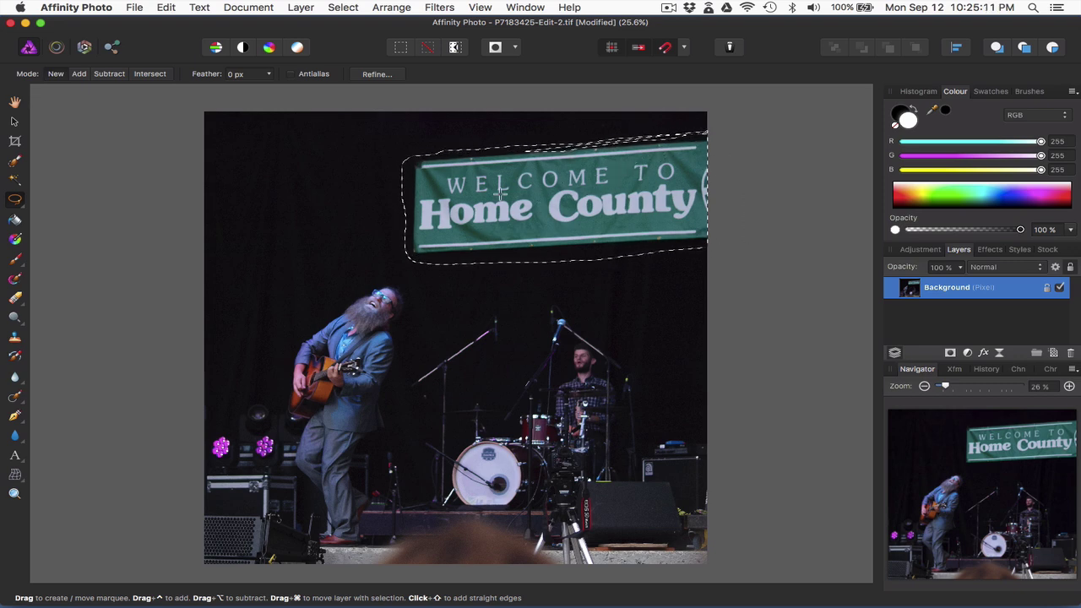
left_click(168, 9)
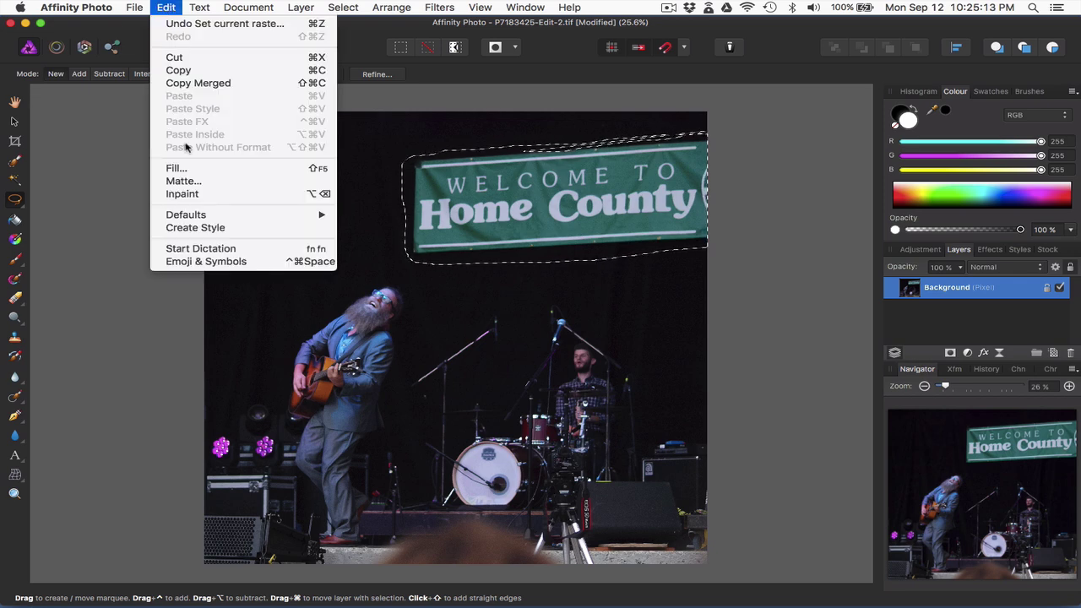
left_click(176, 168)
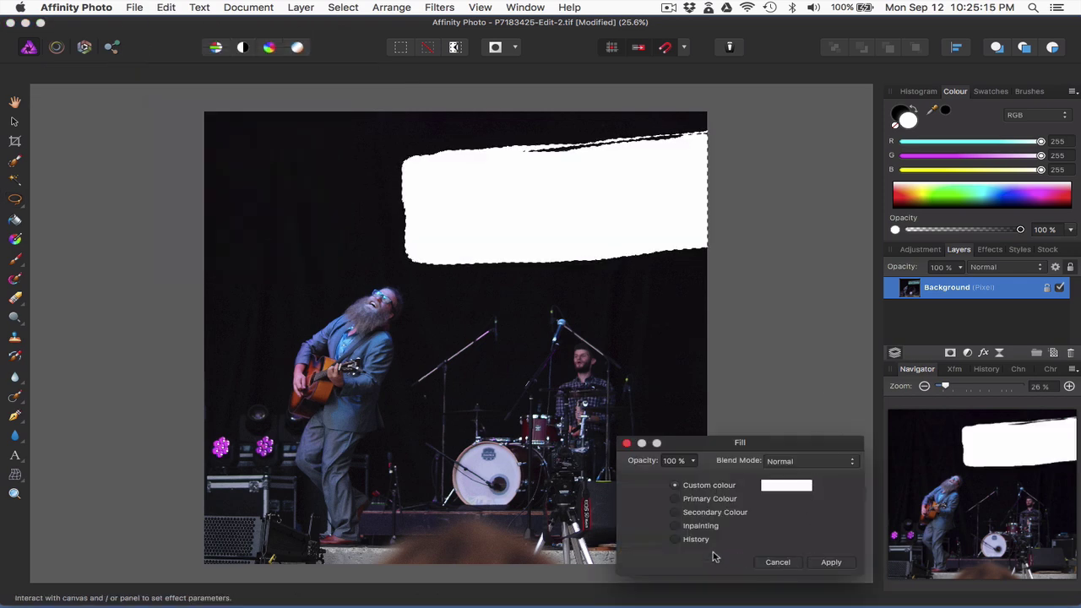
left_click(675, 525)
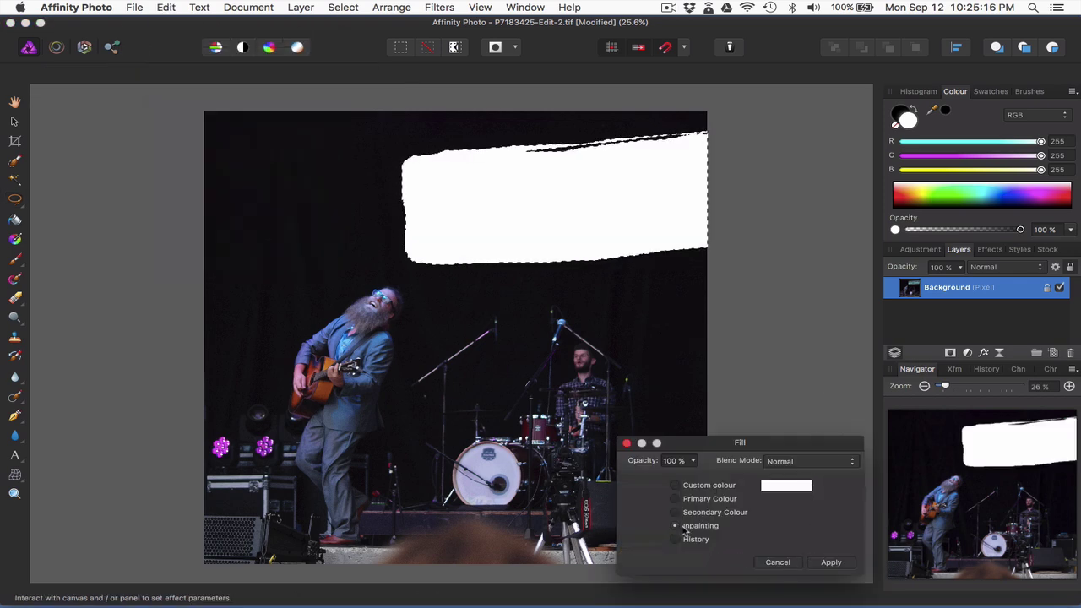
left_click(829, 563)
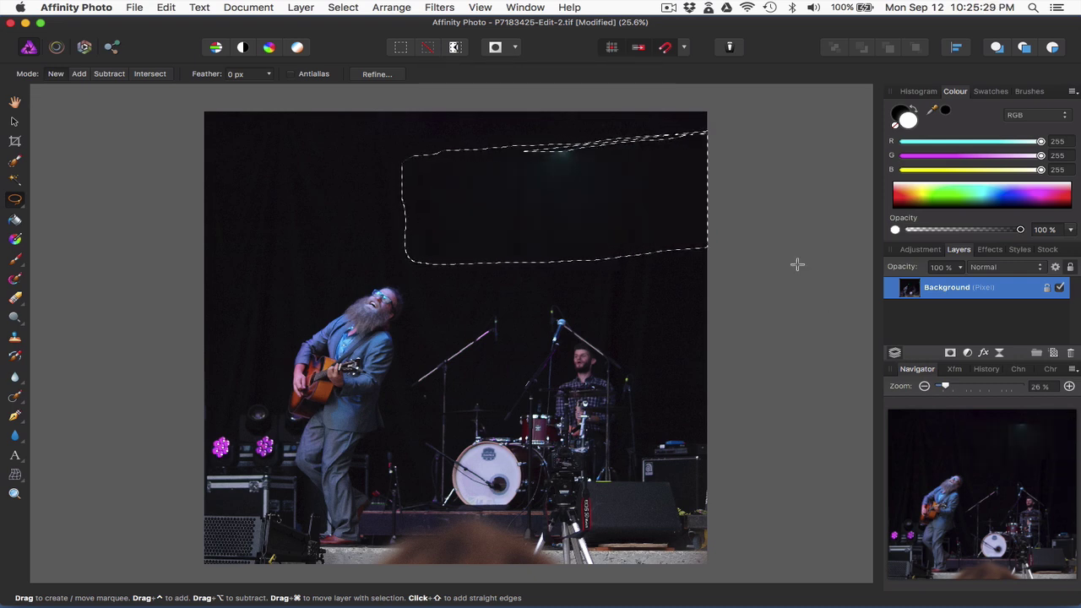
key("super+d")
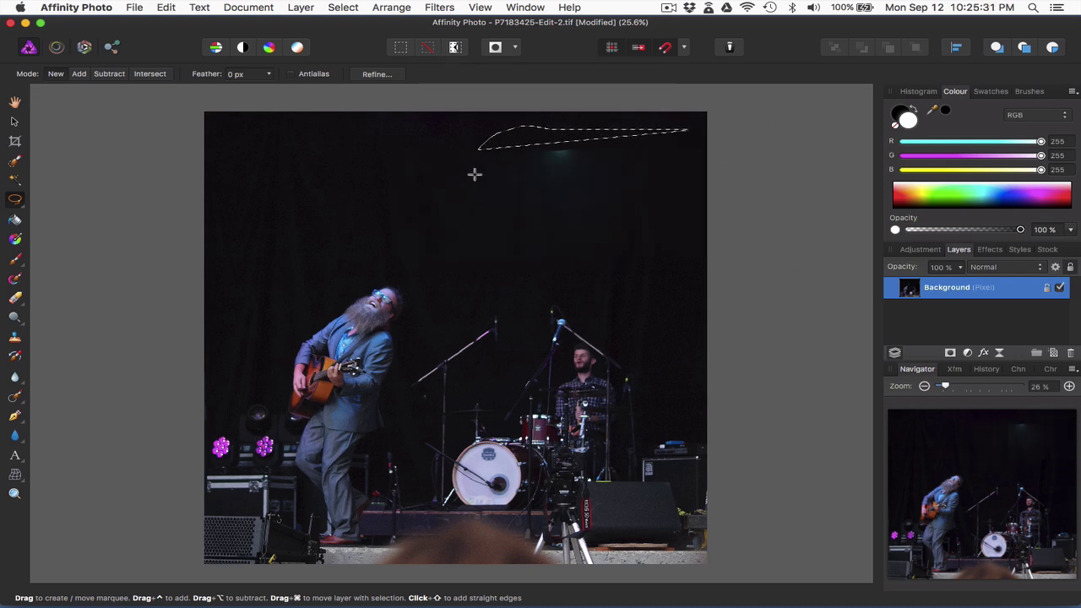
Fill a freehand selection around the leftover green smudge in the dark backdrop with Inpainting and deselect
left_click(166, 7)
left_click(189, 170)
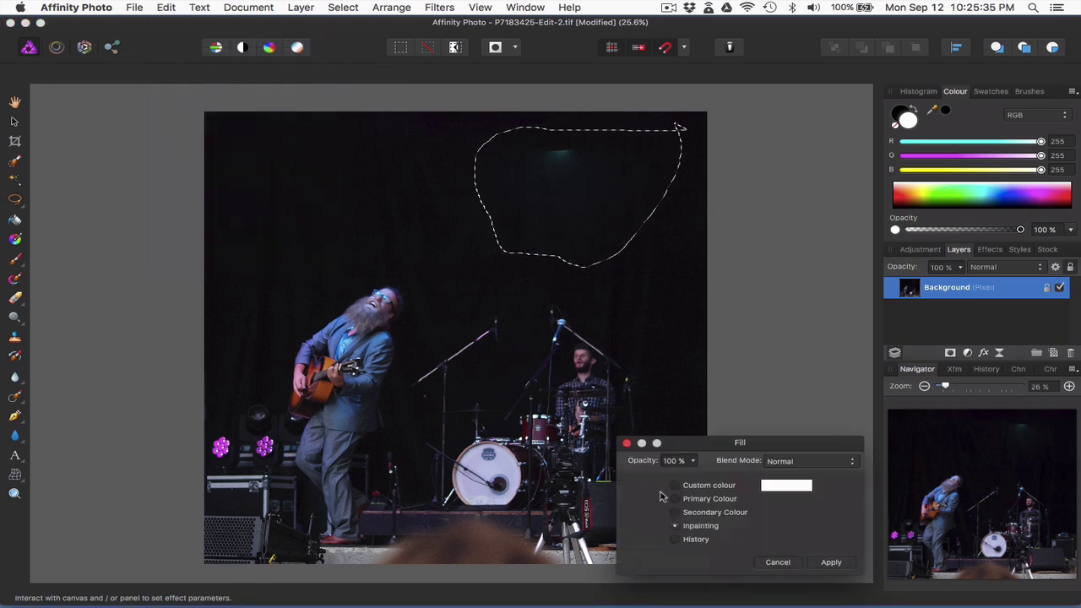
left_click(828, 565)
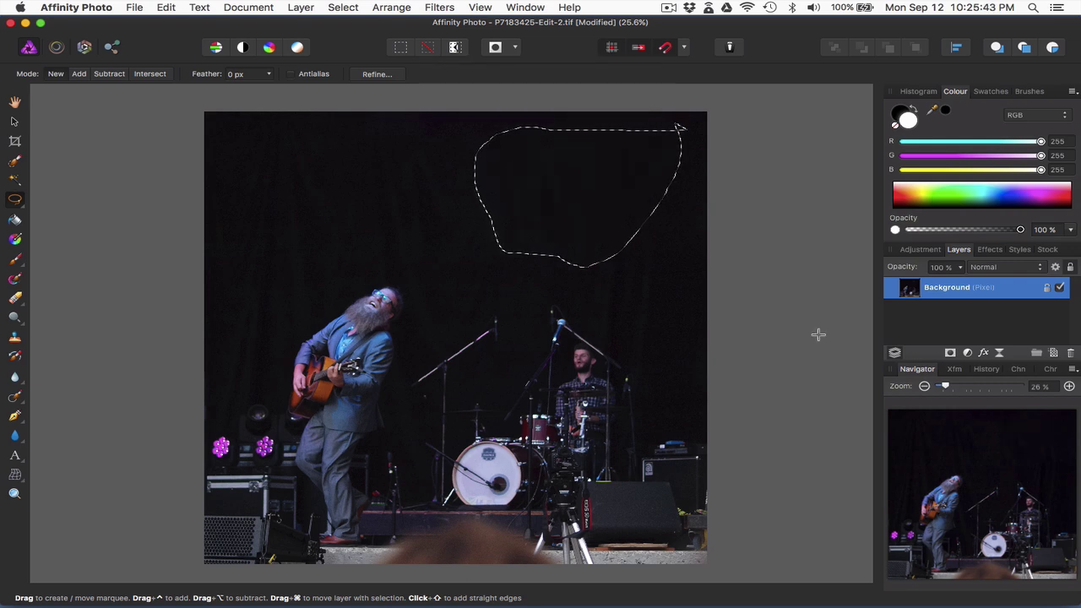
key("super+d")
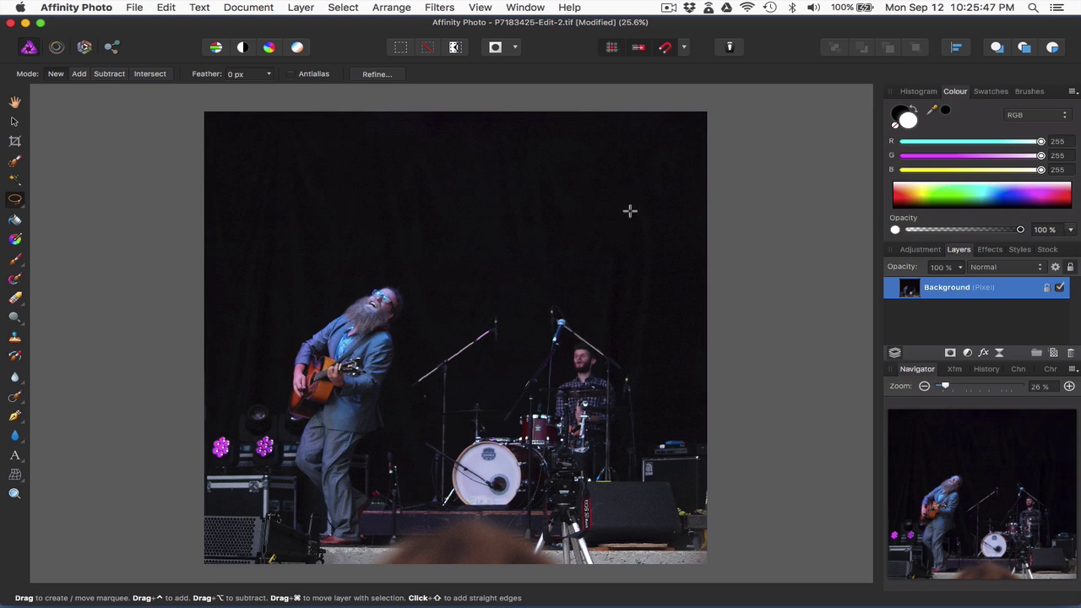
Close the retouched concert photo document and return to the Lightroom library
left_click(136, 7)
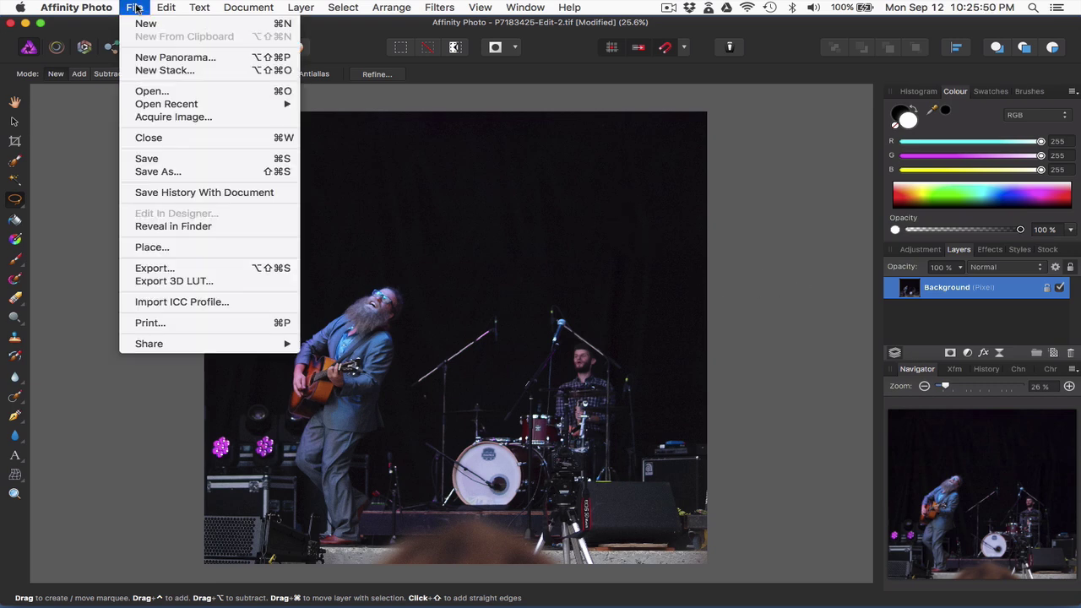
left_click(153, 143)
left_click(486, 223)
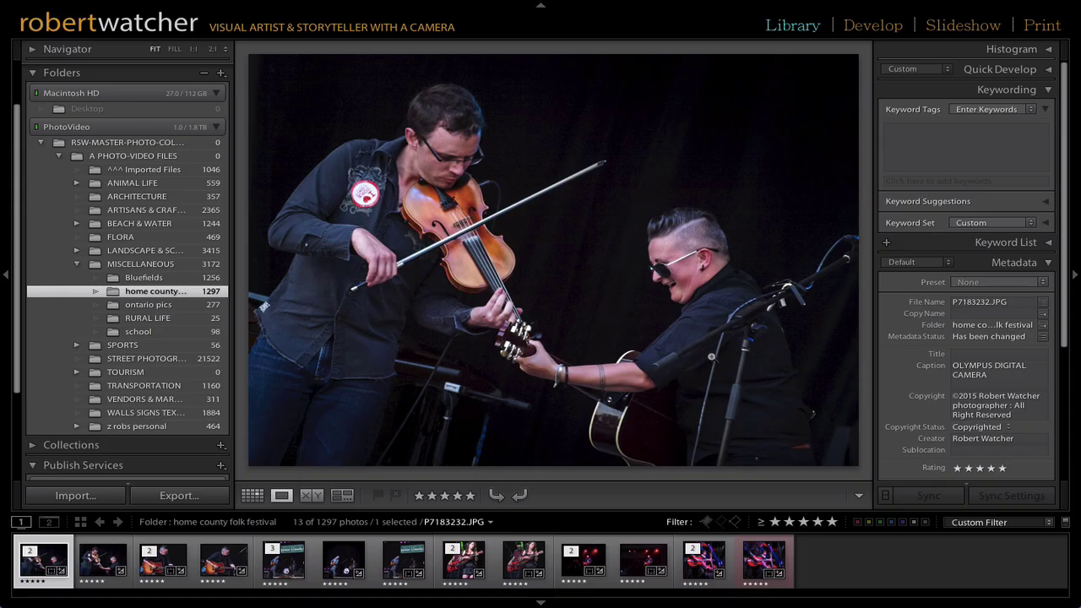
Compare the violinist and guitarist photo P7183232.JPG with its retouched version P7183232-Edit.tif
key("Right")
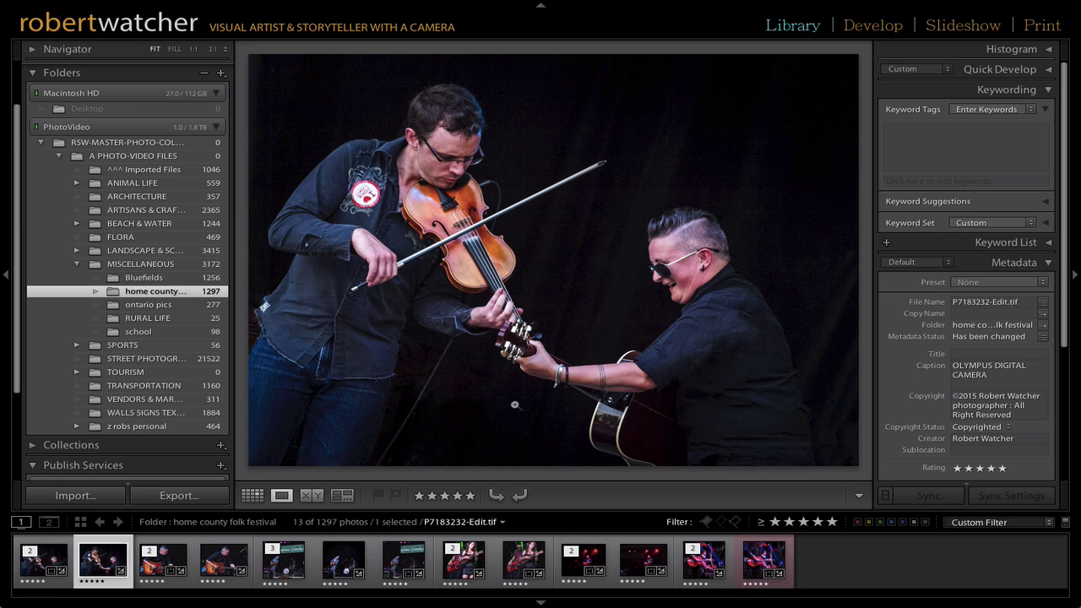
key("Left")
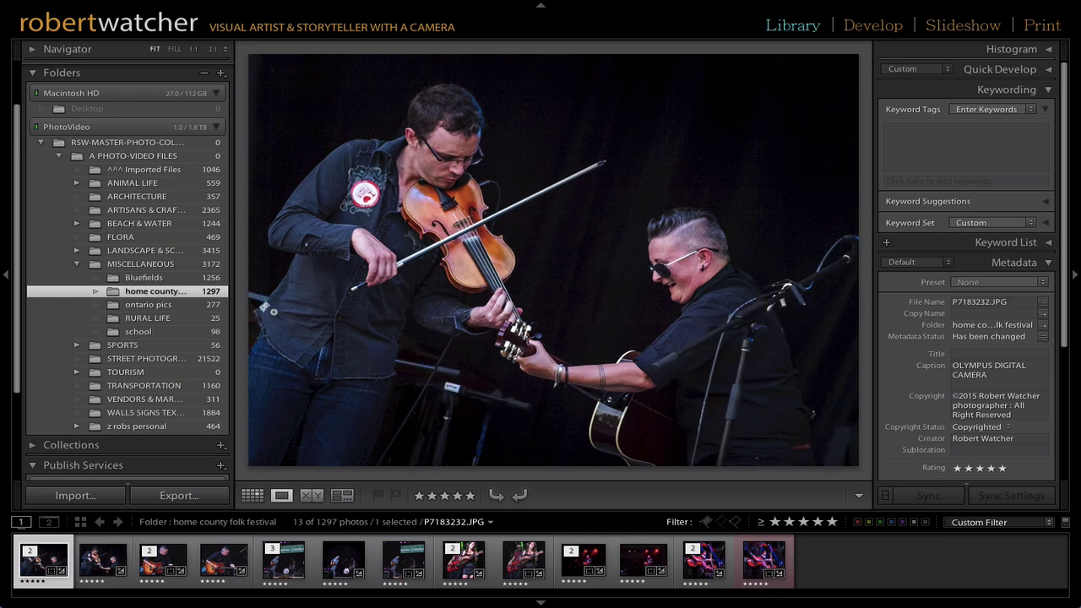
key("Right")
key("Left")
key("Right")
key("Left")
key("Right")
key("Left")
key("Right")
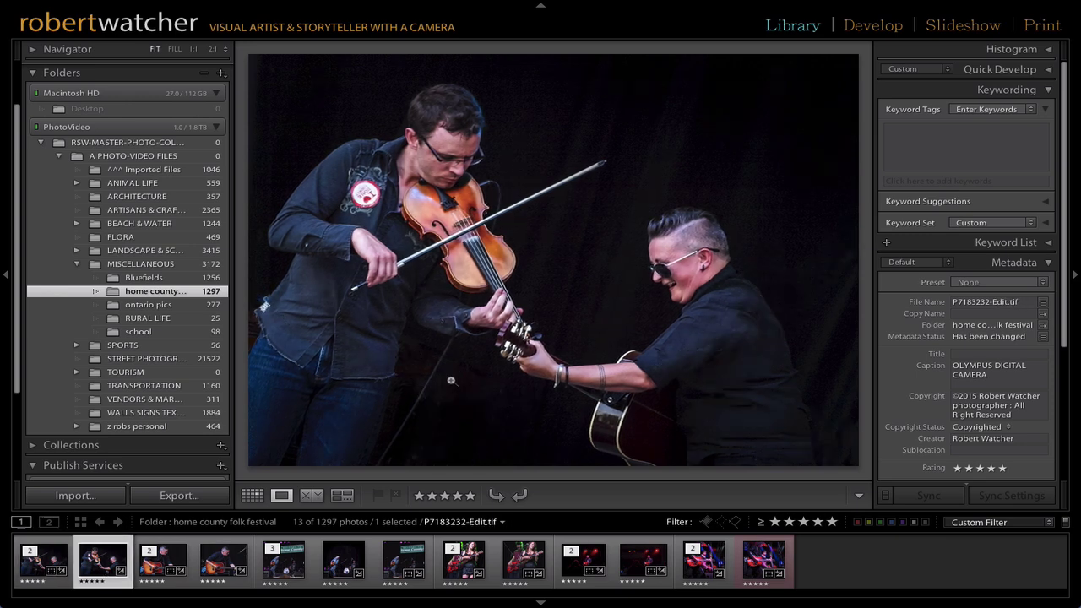
key("Left")
key("Right")
Compare the acoustic guitarist photo P7183246-Edit.tif with the original P7183246.JPG
key("Right")
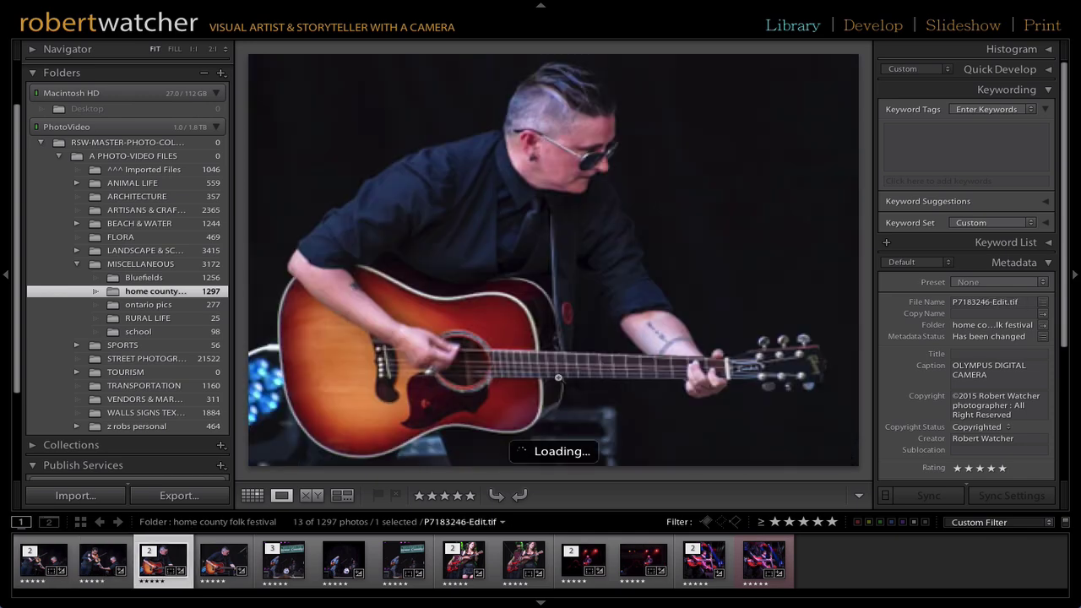
key("Right")
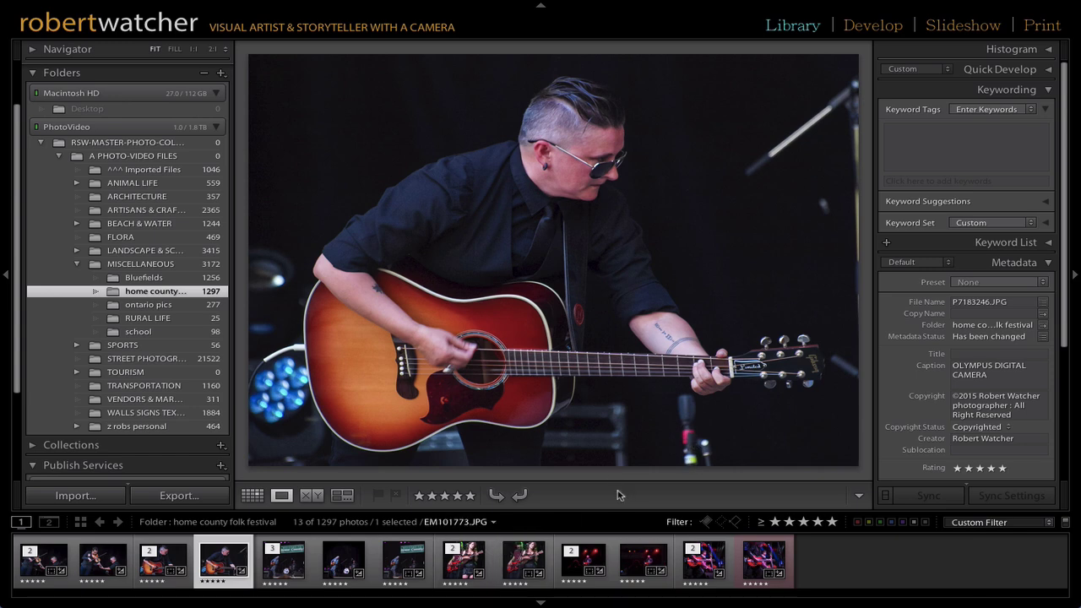
key("Left")
key("Right")
key("Left")
key("Right")
key("Left")
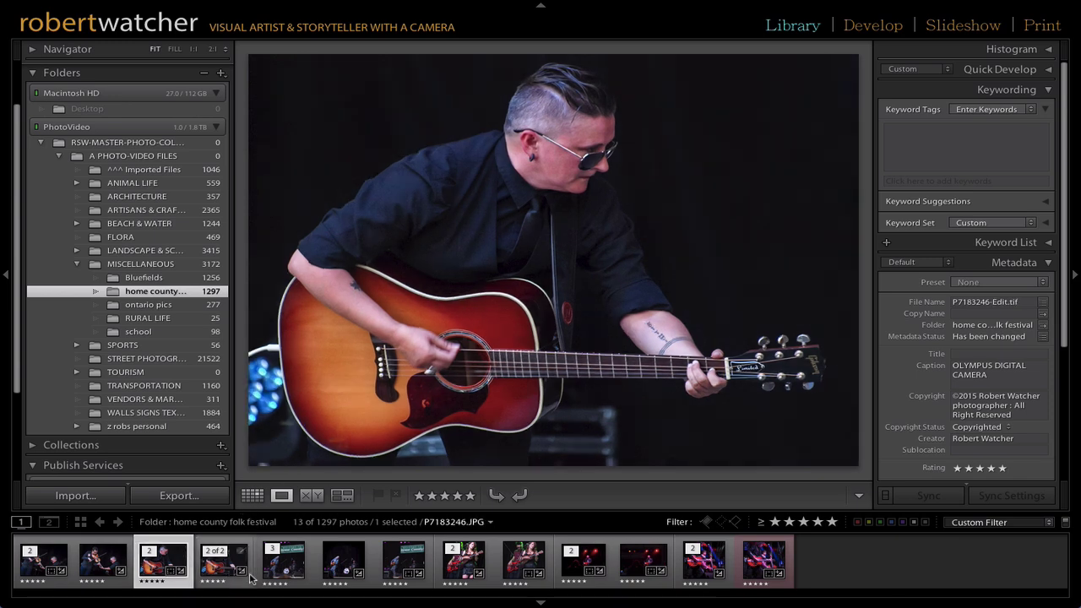
Compare the ukulele and bass duo photo EM101773-Edit.tif with the original EM101773.JPG
left_click(292, 562)
key("Right")
left_click(464, 560)
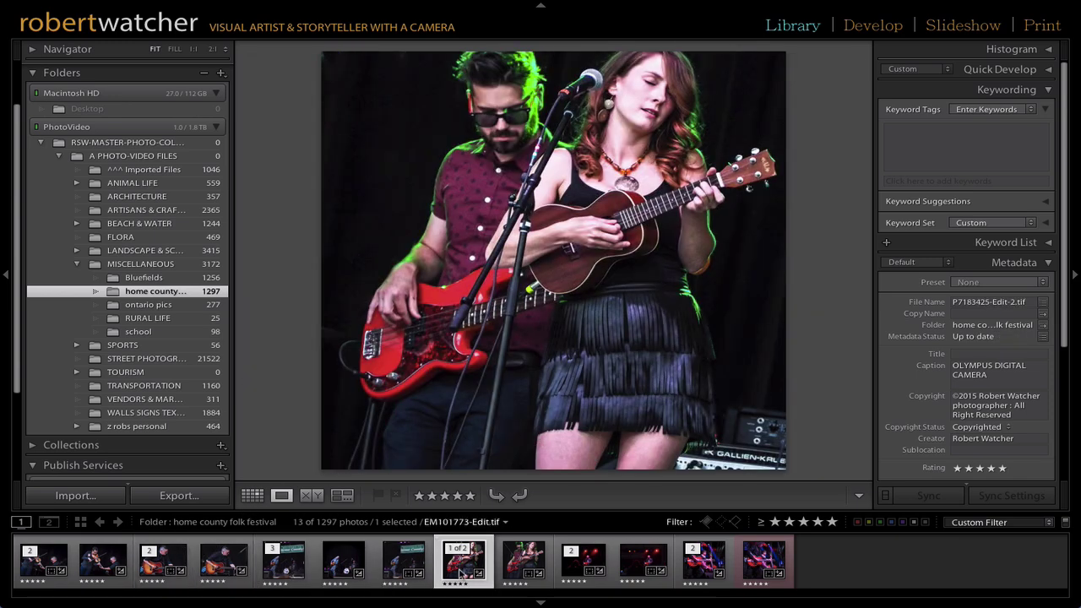
key("Right")
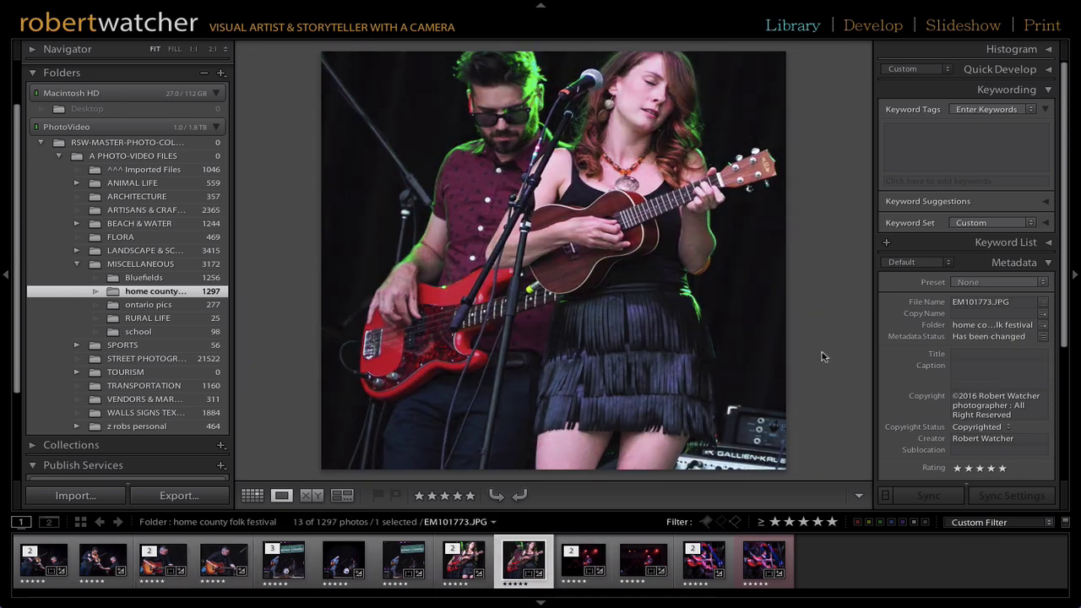
key("Left")
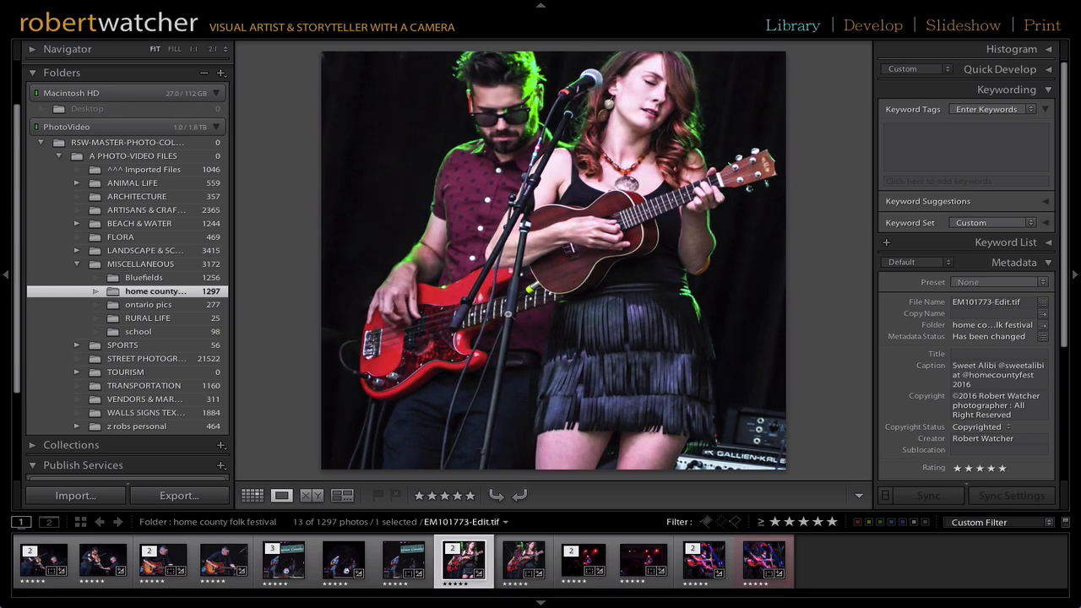
key("Right")
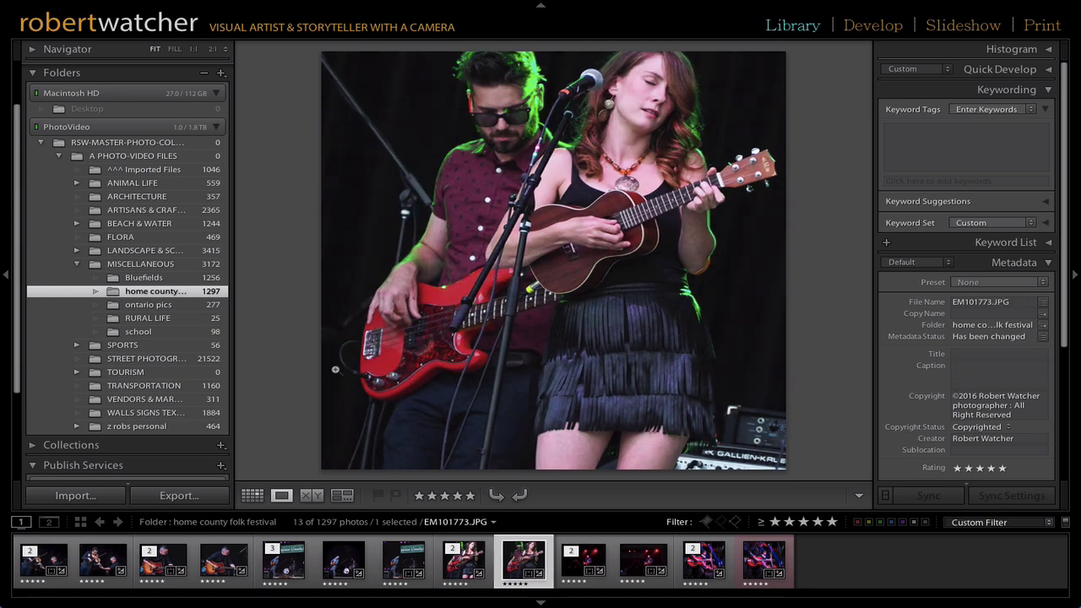
key("Left")
key("Right")
key("Left")
key("Right")
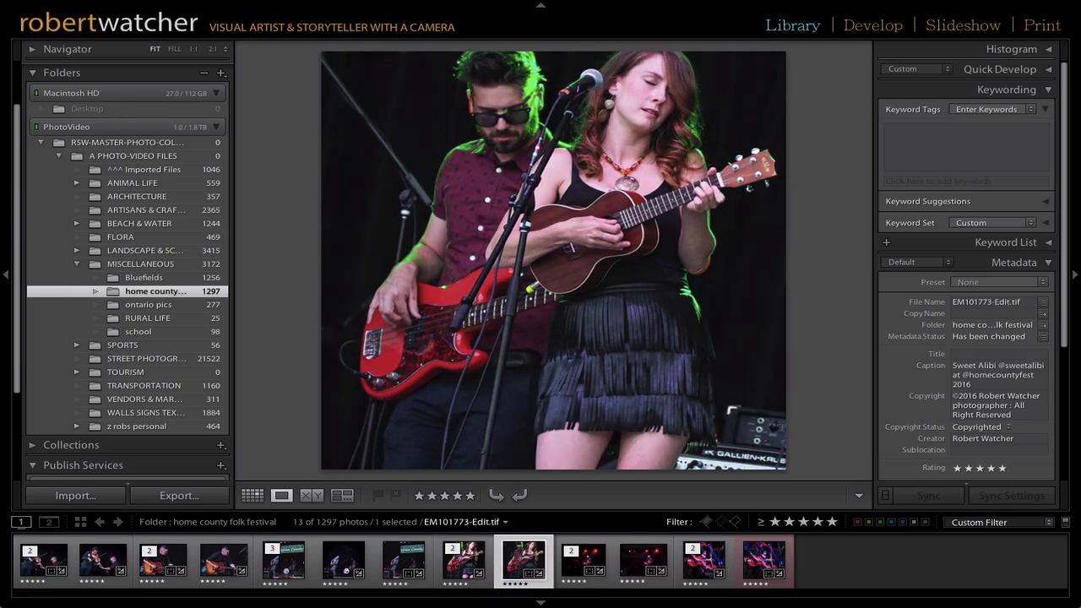
key("Left")
key("Right")
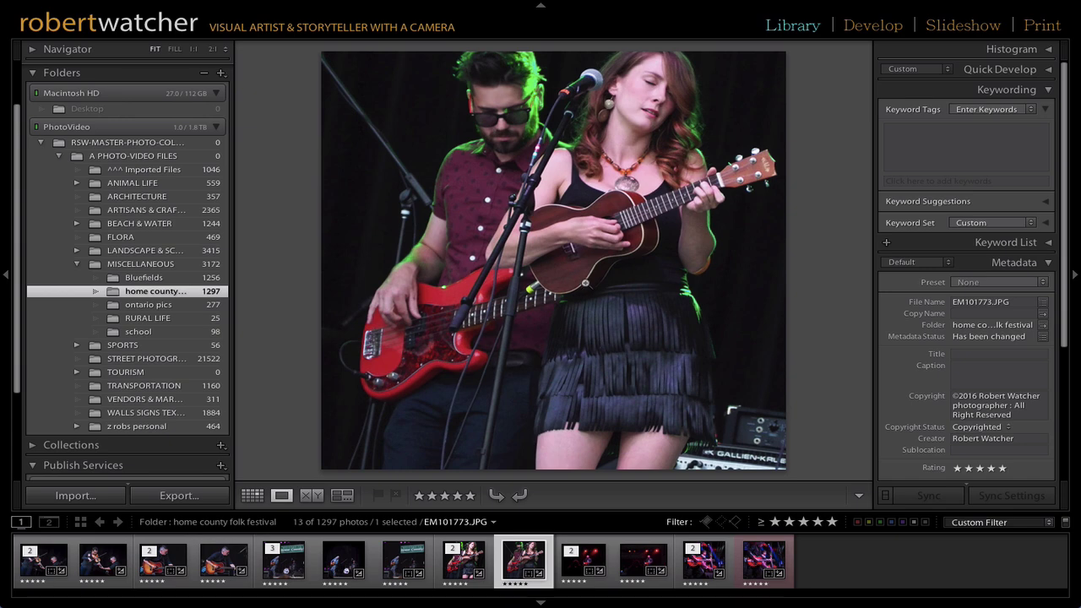
Compare the red-lit singer photo PEM10877-Edit.tif with the original PEM10877.JPG
key("Right")
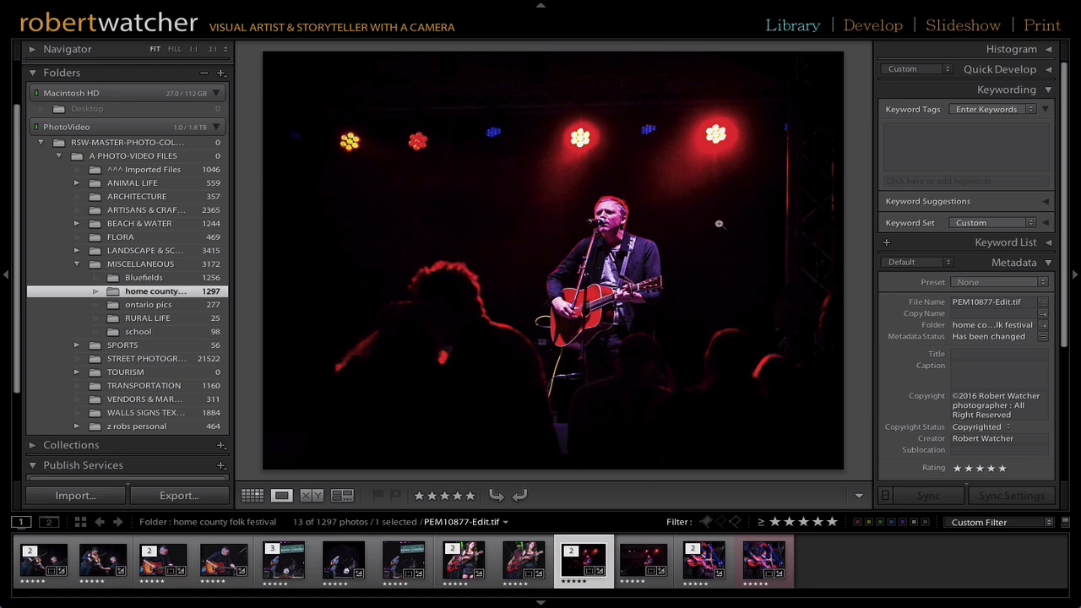
key("Right")
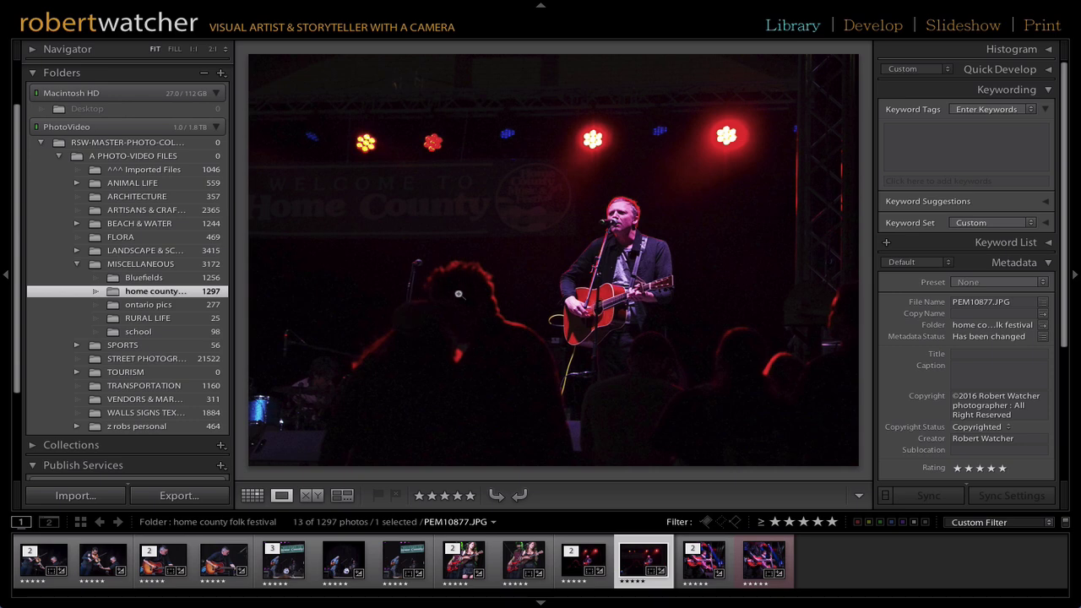
key("Left")
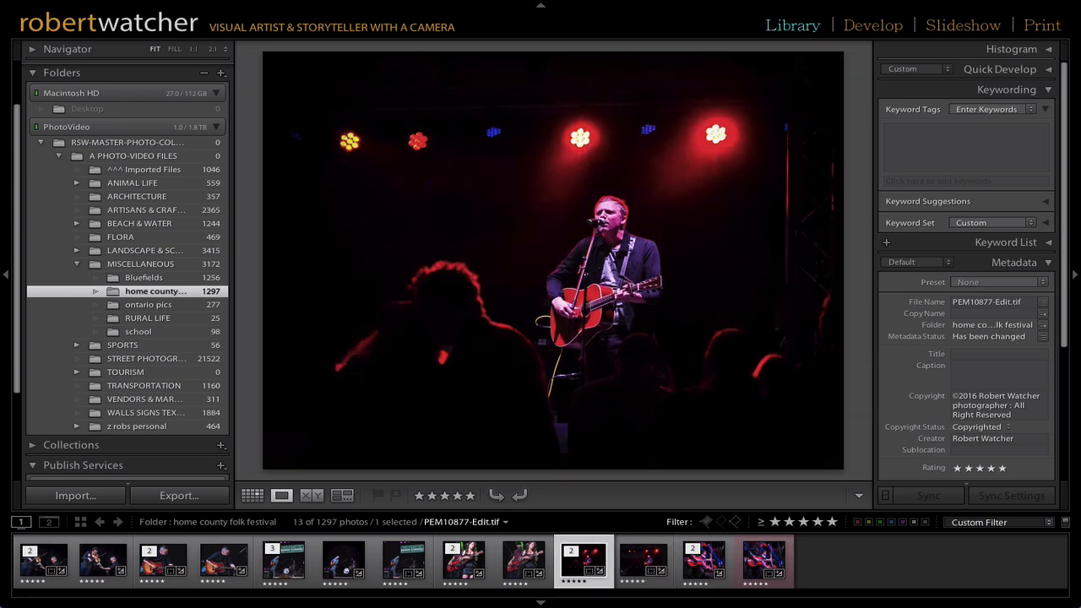
key("Right")
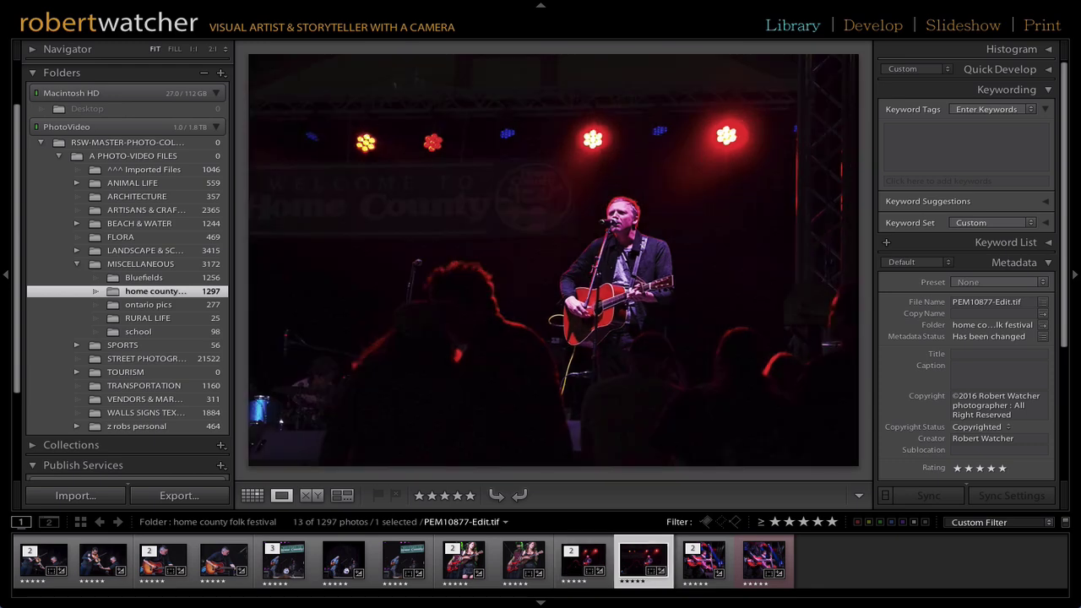
Compare the red guitar and double bass photo PEM10950-Edit.tif with the original PEM10950.JPG
key("Right")
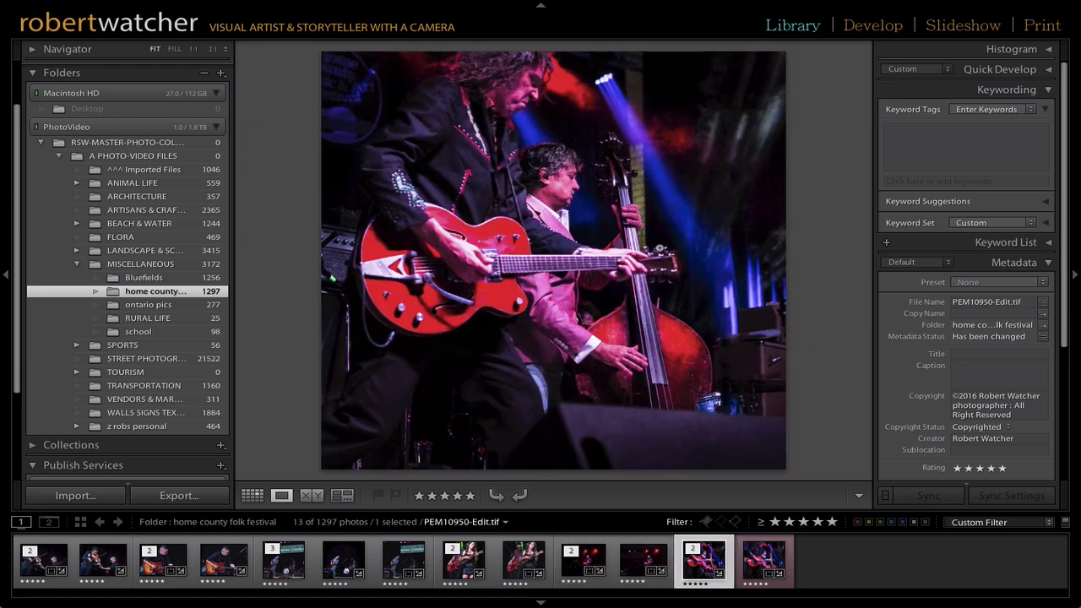
key("Right")
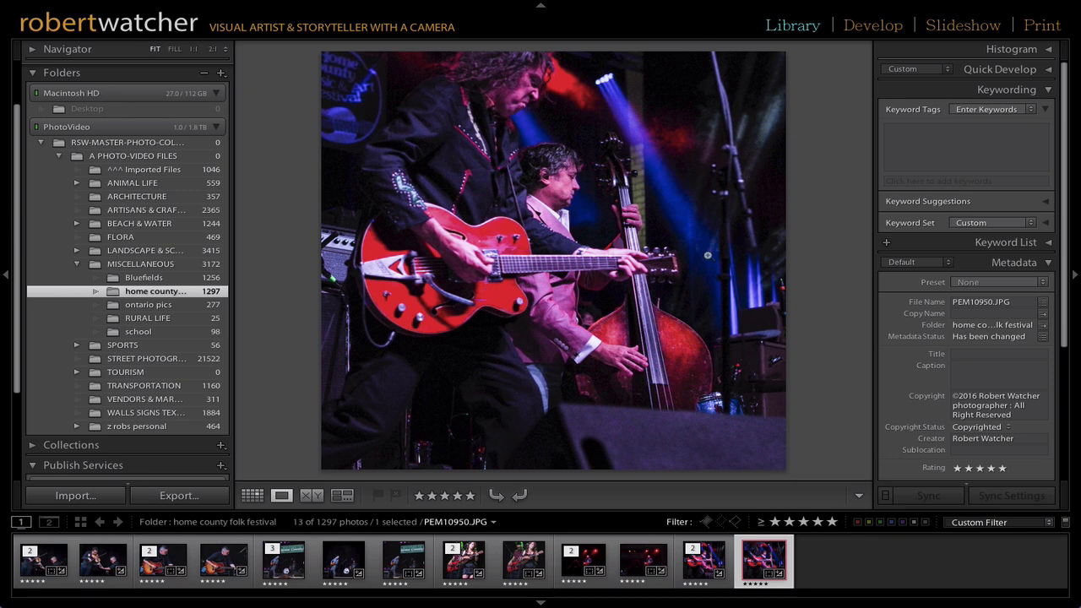
key("Left")
key("Right")
key("Left")
key("Left")
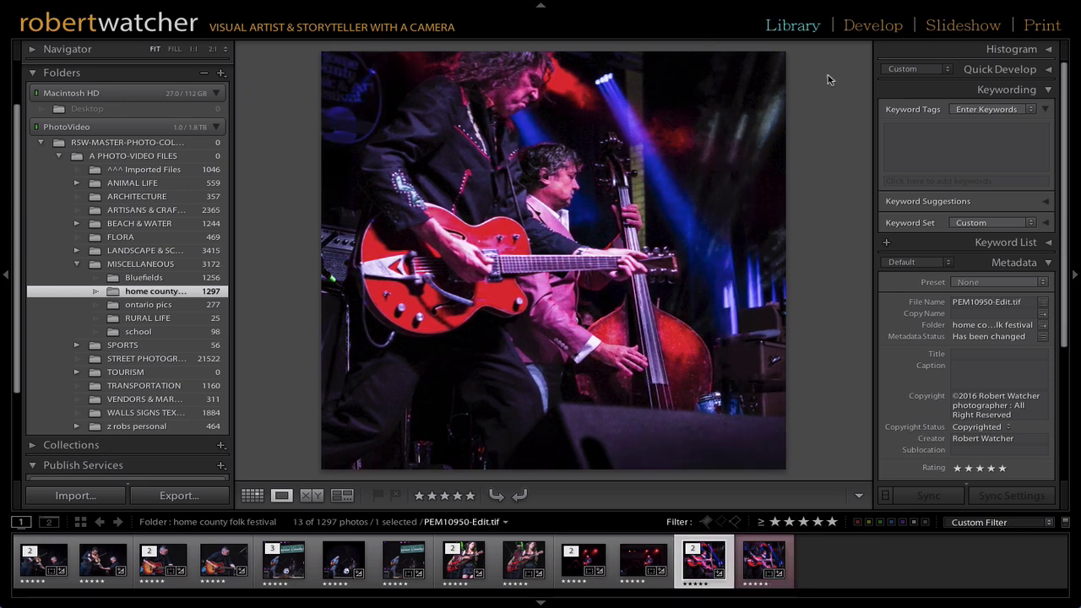